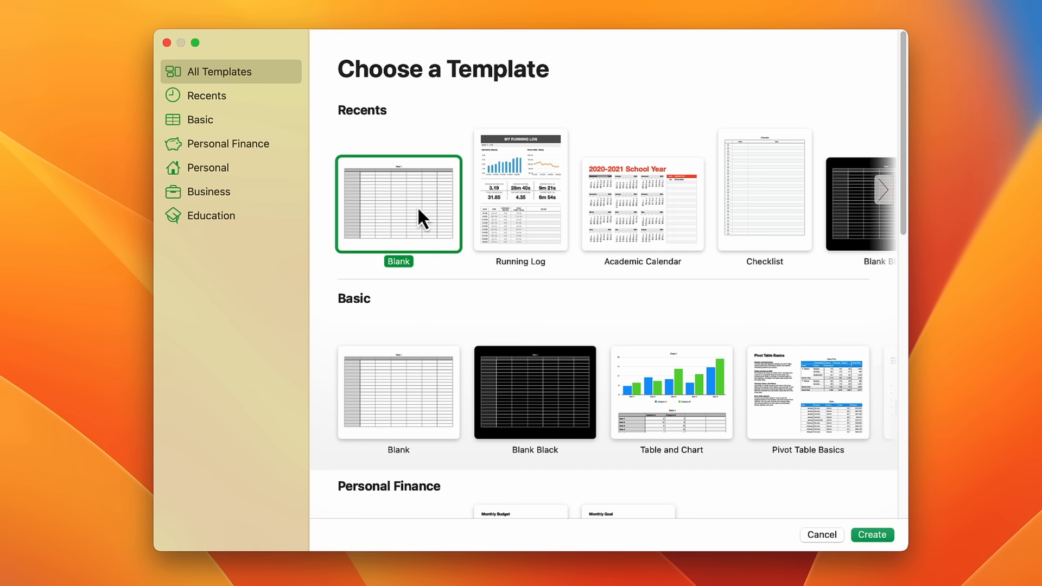
- Create a spreadsheet from the Blank template and align the whole table's text left and vertically to the middle
click(875, 535)
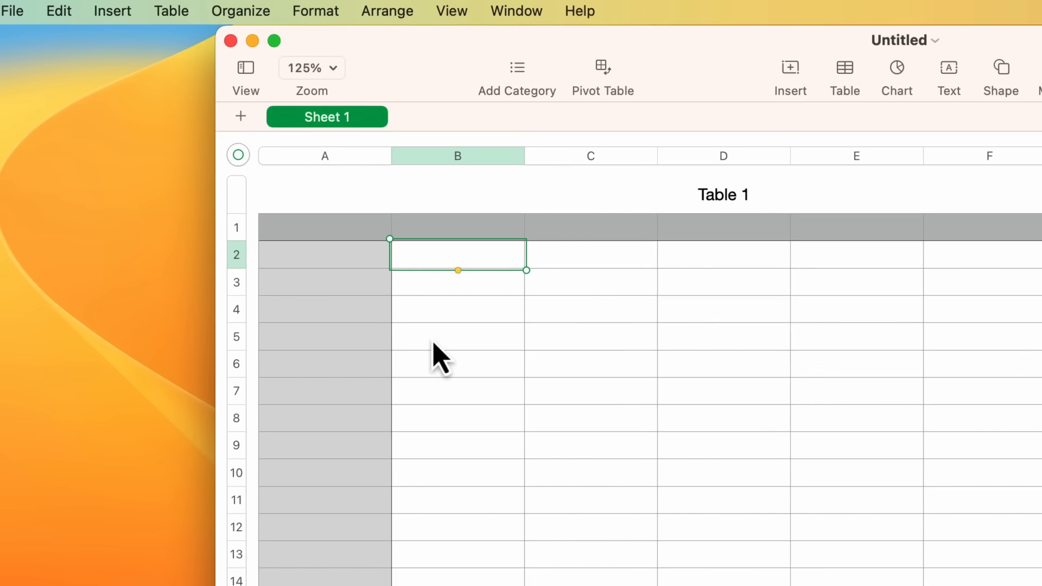
click(238, 156)
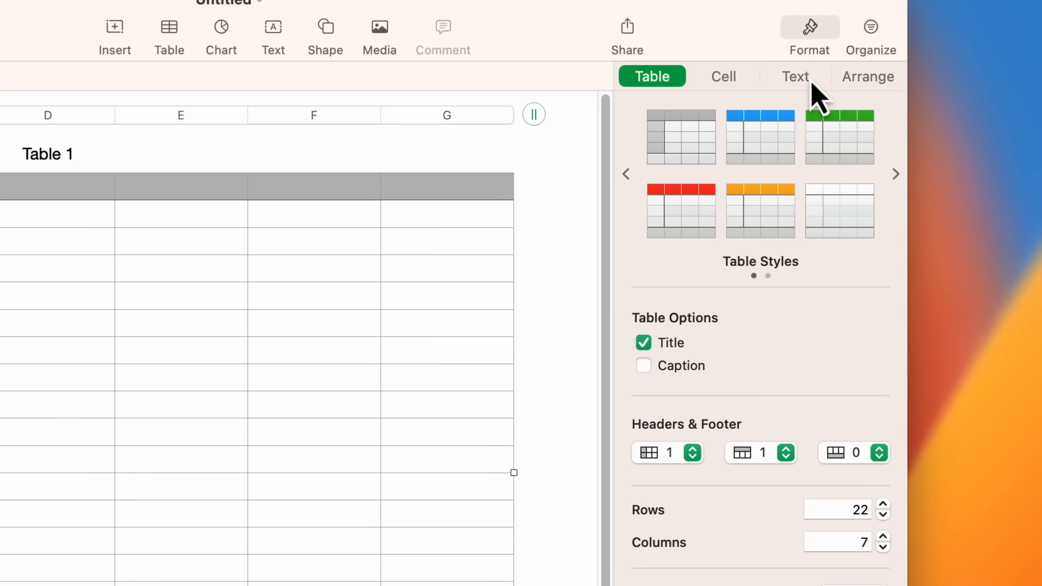
click(813, 84)
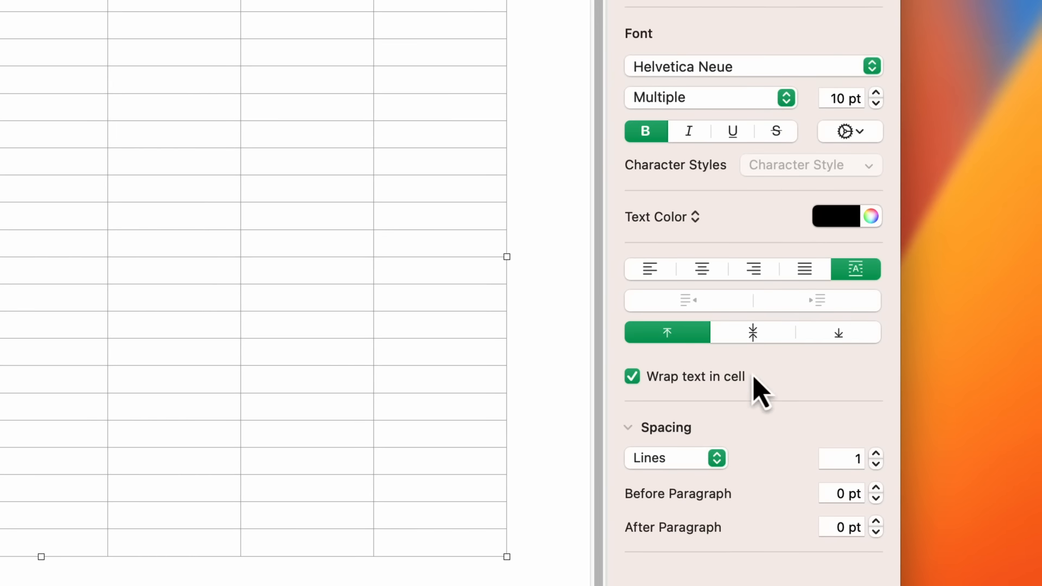
click(656, 274)
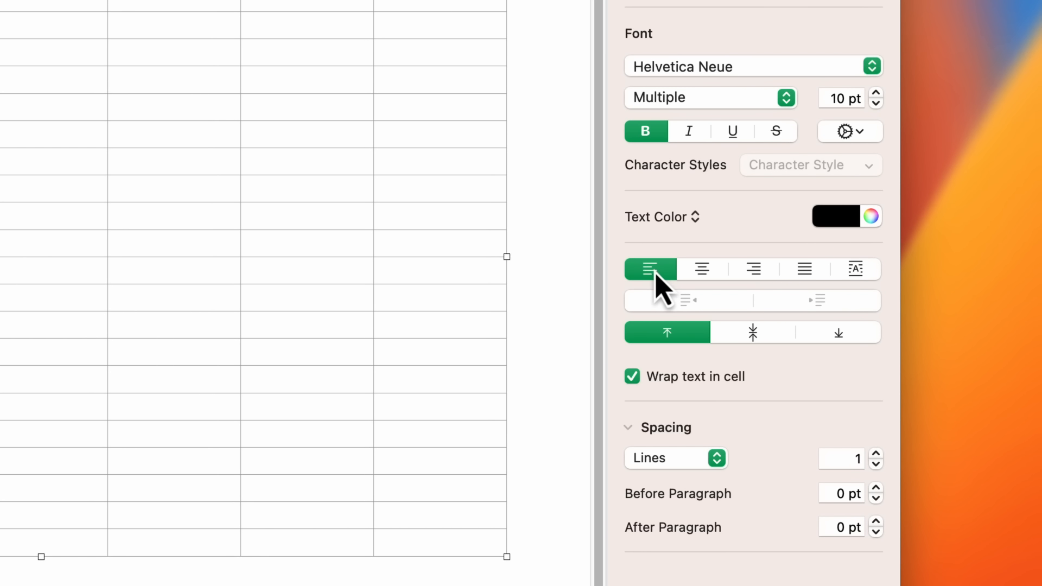
click(778, 336)
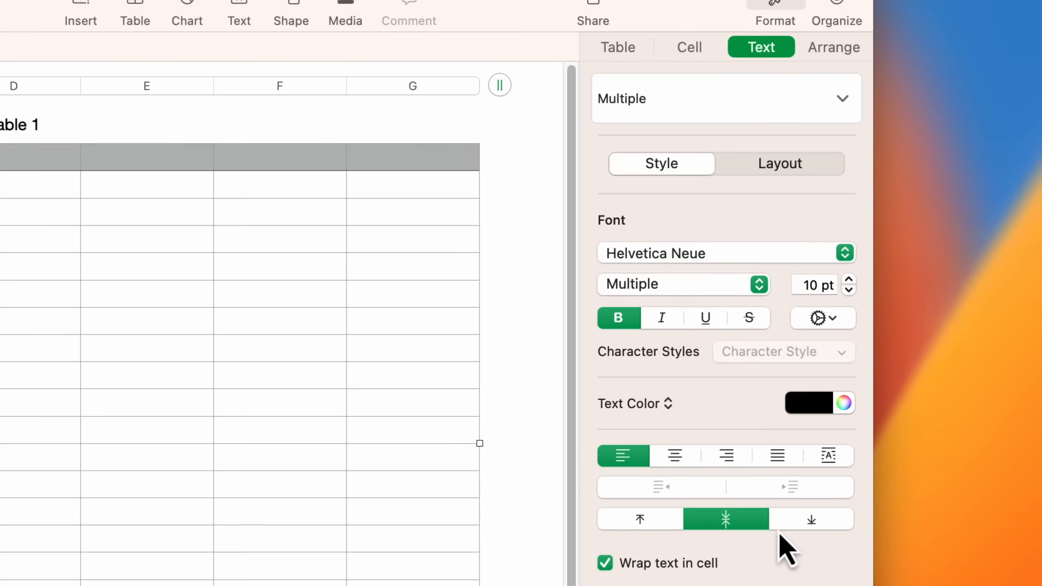
- Enter "Date" as the header in cell A1
click(805, 169)
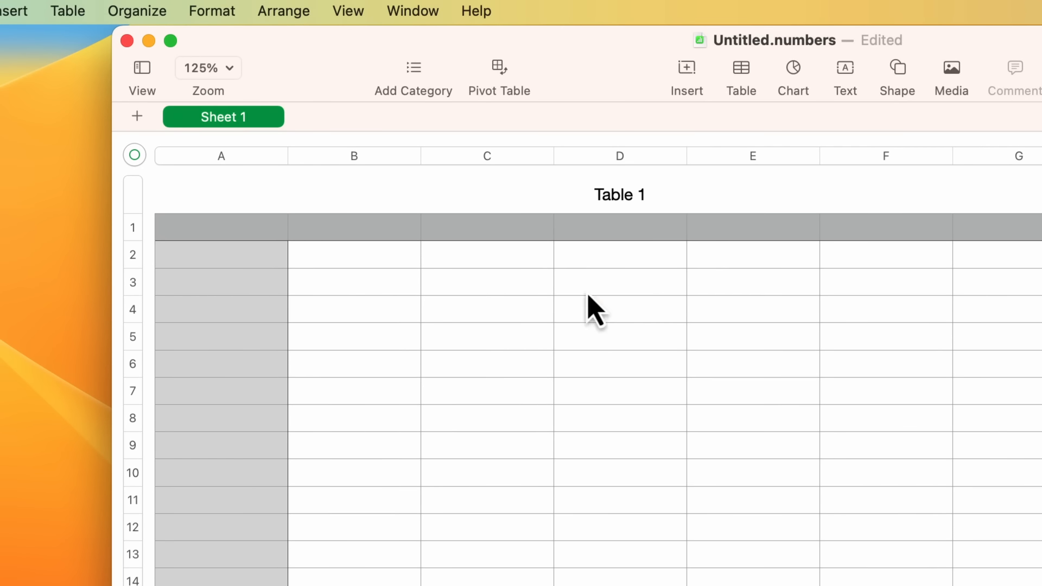
click(215, 235)
text(Date)
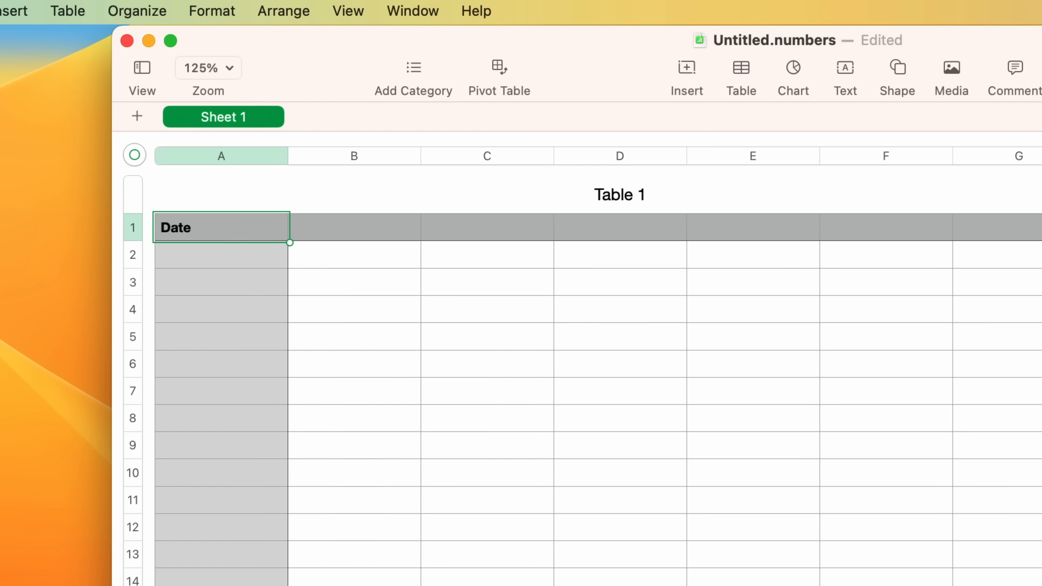
- Set the whole table's text inset to 5 pt and turn on the alternating row color
click(135, 156)
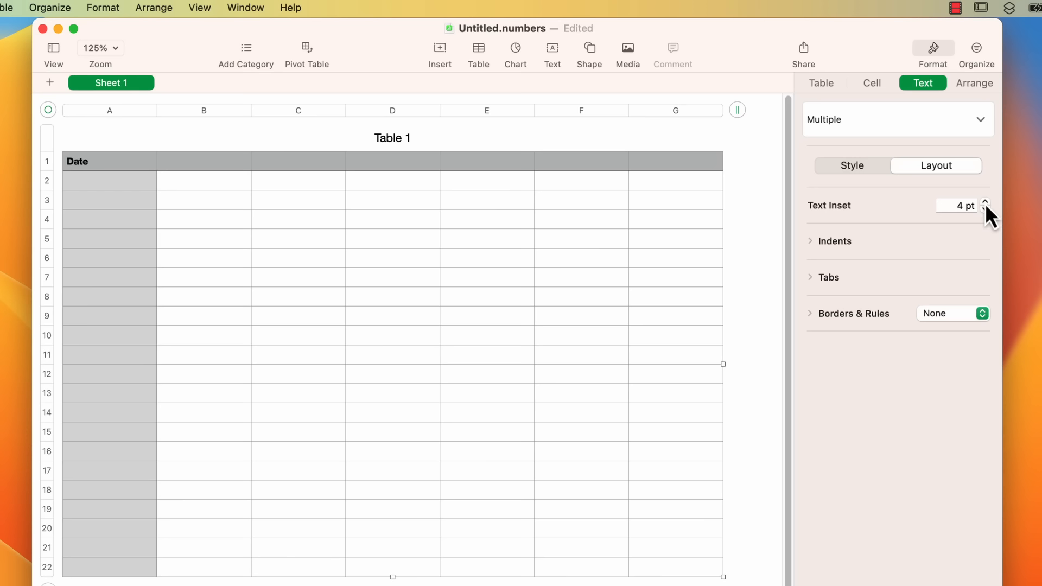
drag(986, 202, 985, 202)
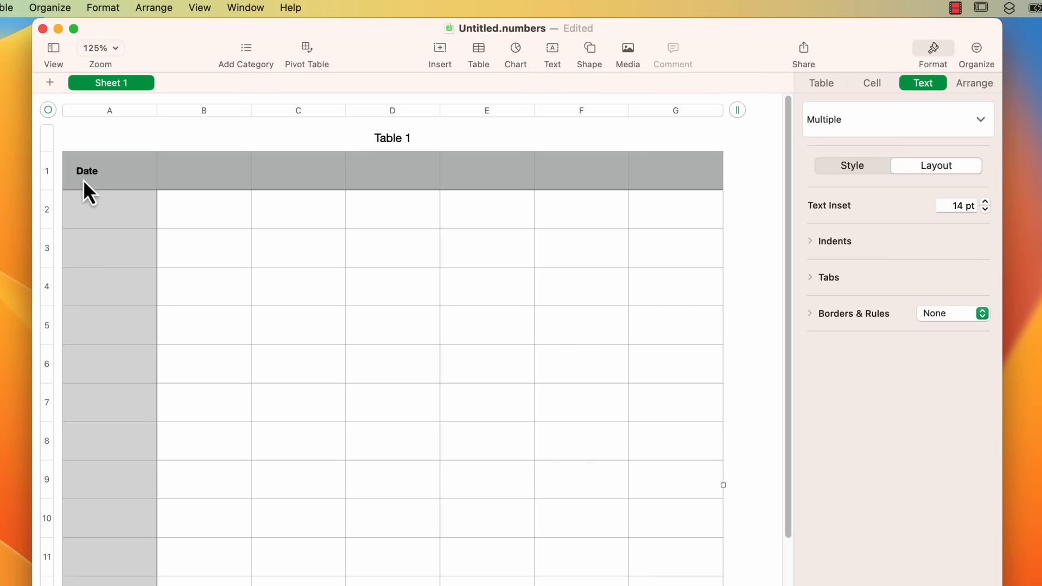
drag(985, 209, 985, 210)
click(985, 209)
click(985, 210)
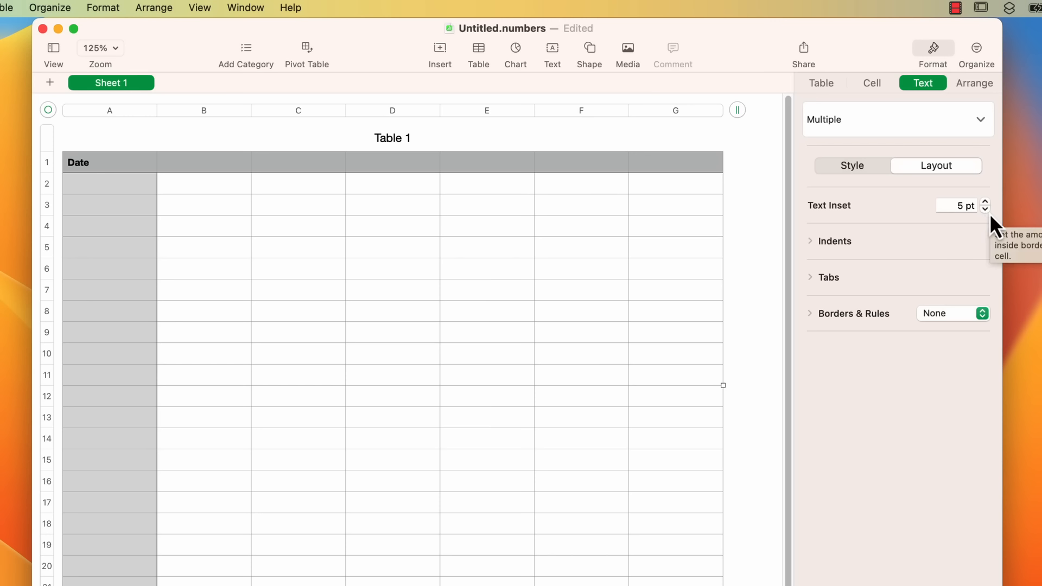
click(830, 88)
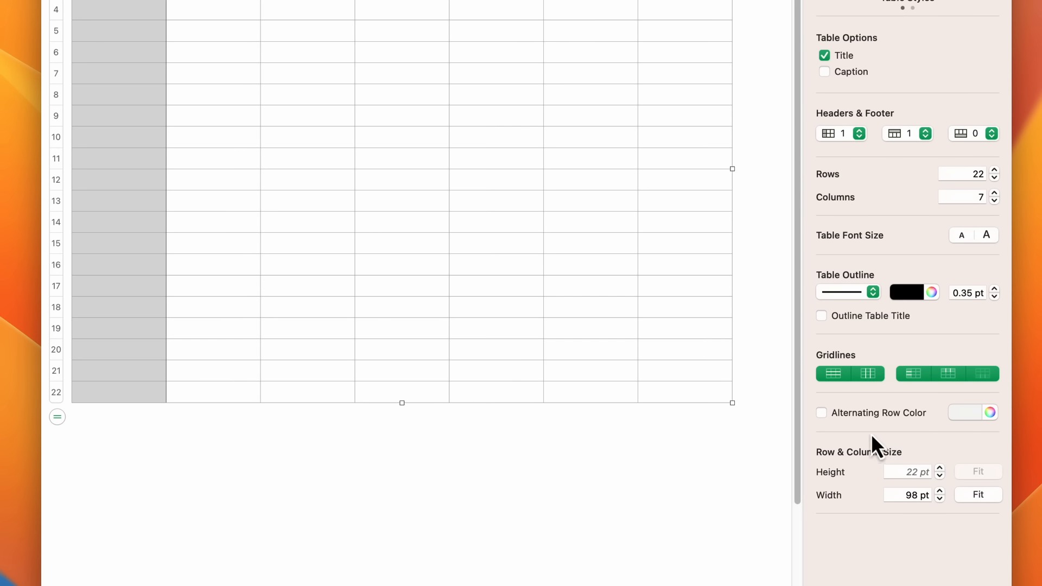
click(821, 413)
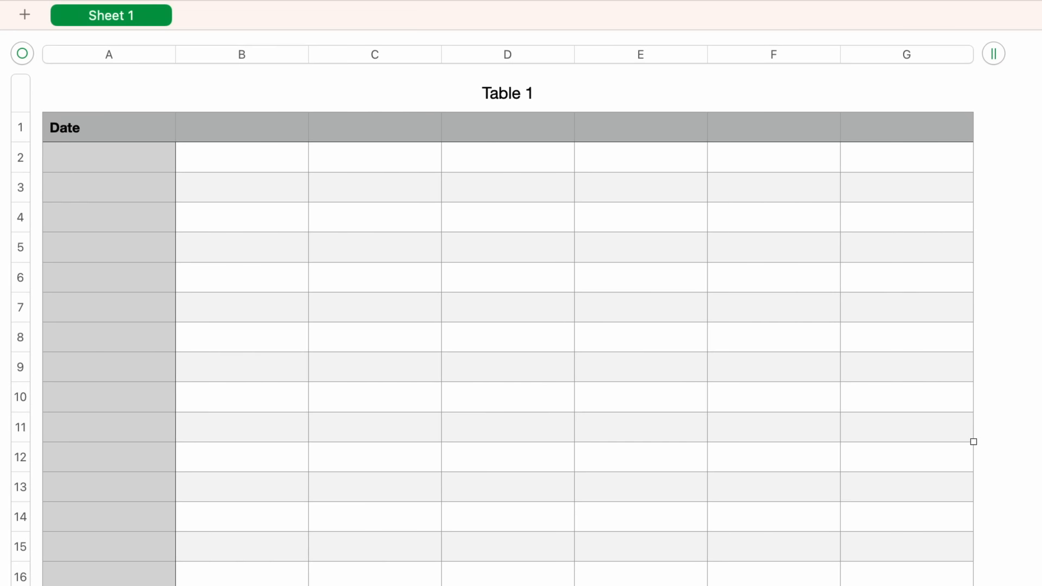
- Enter the headers "Type", "Time", "Customer", "Reference" and "Details" in cells B1 to F1
click(226, 135)
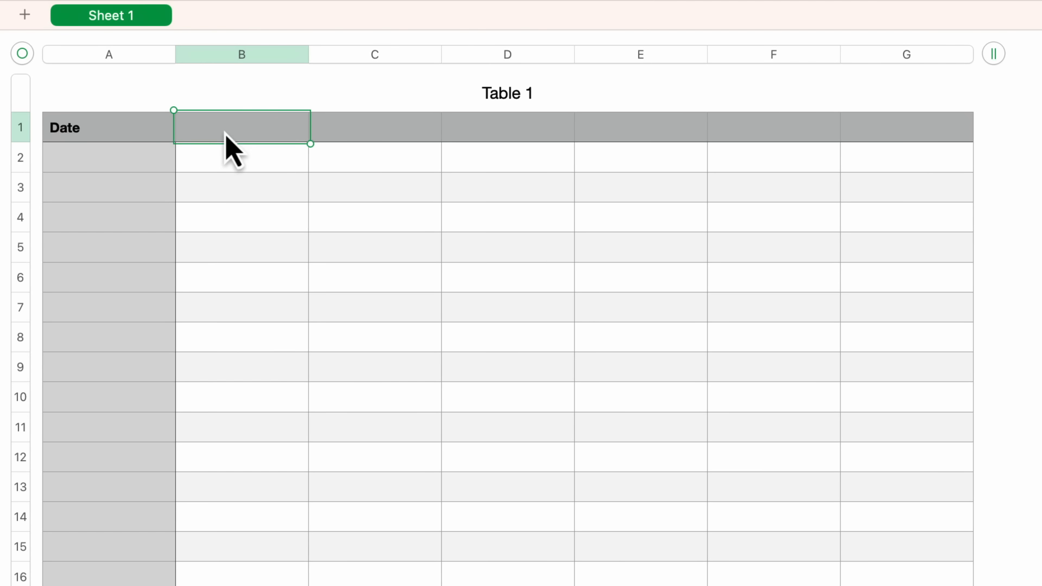
text(Type)
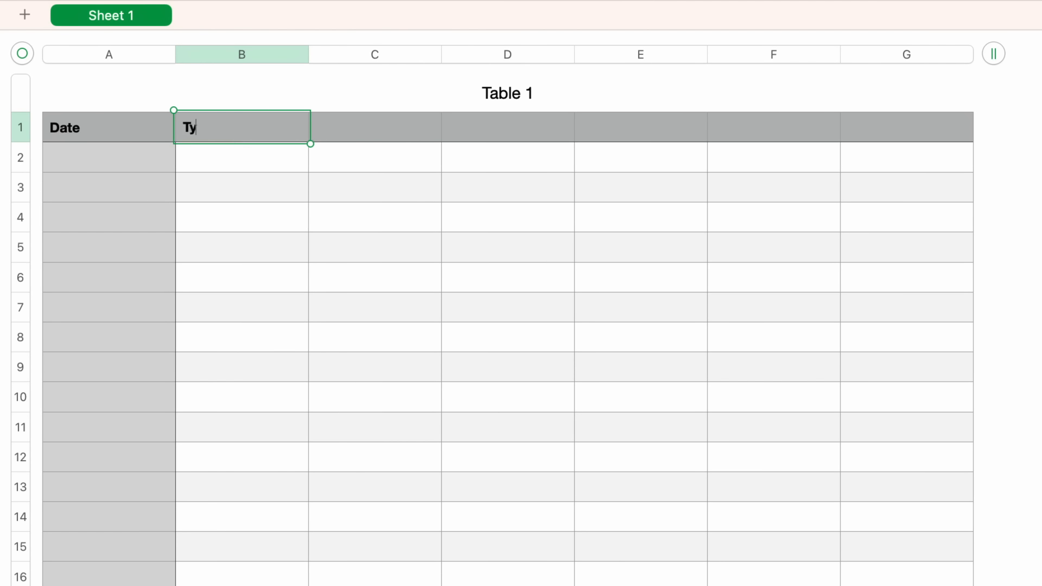
key(Tab)
text(Time)
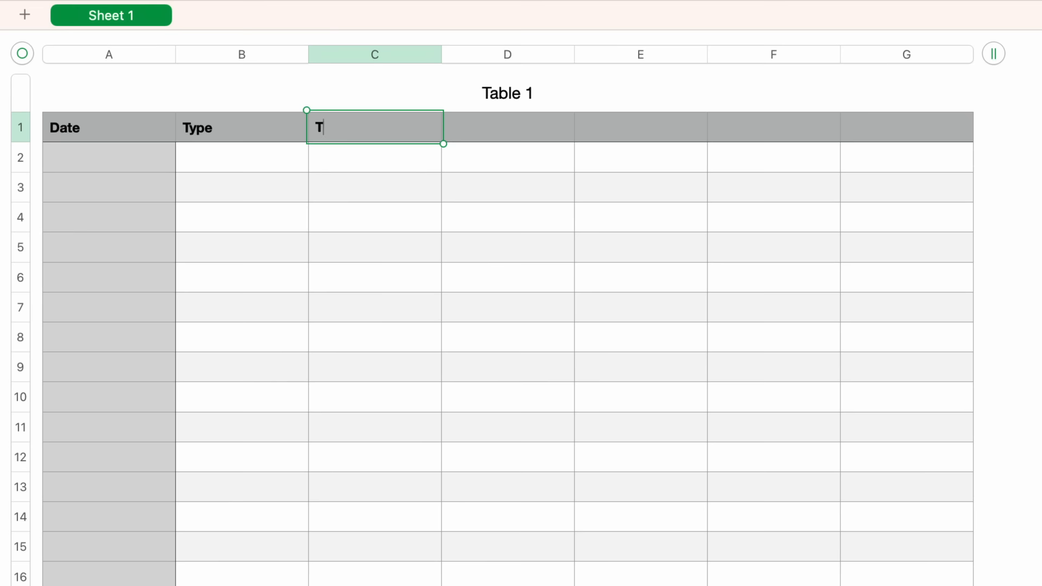
key(Tab)
text(Customer)
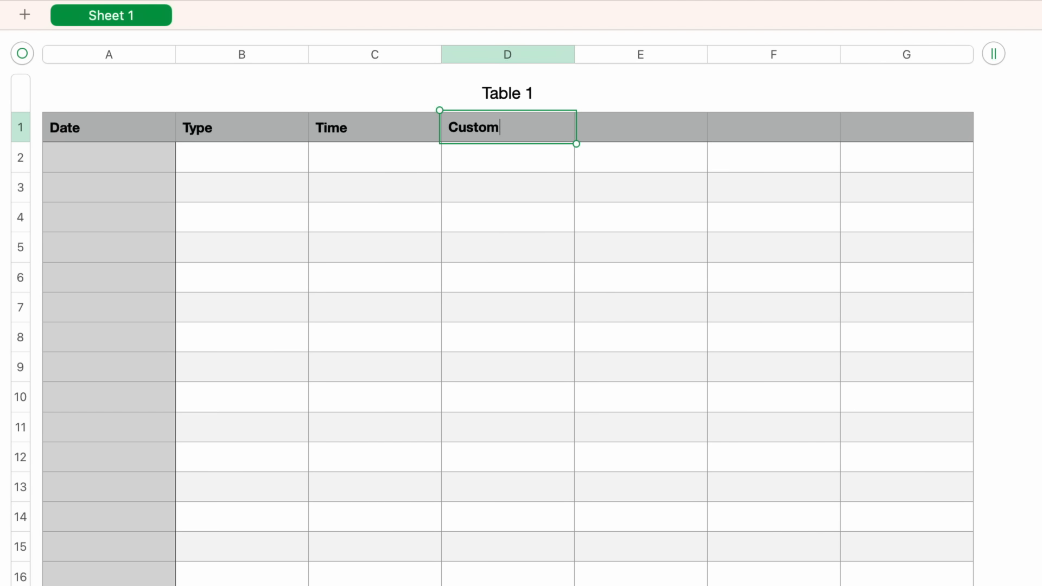
key(Tab)
text(Referec)
key(BackSpace)
text(nce)
key(Tab)
text(Details)
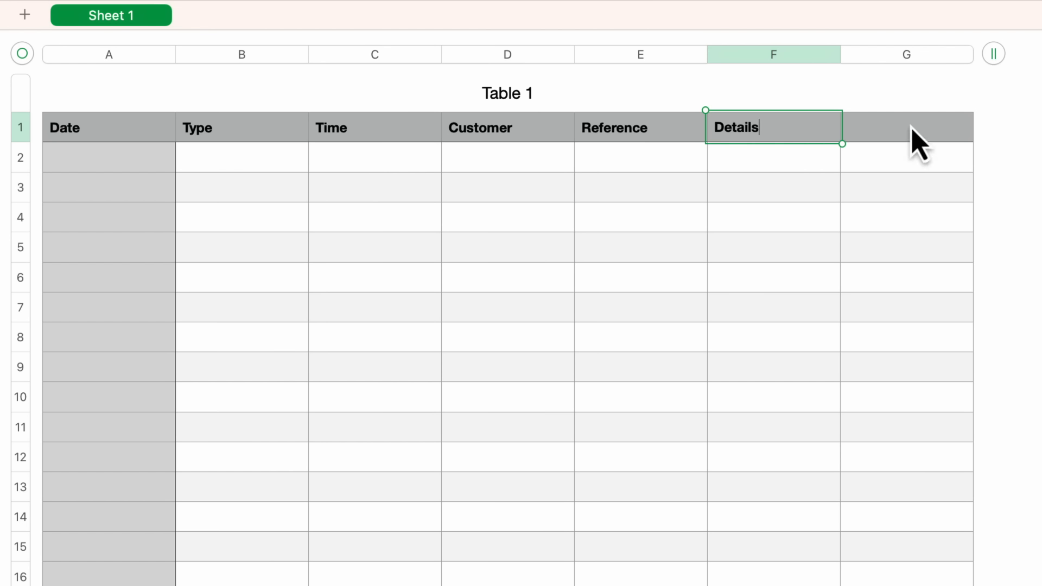
- Delete the empty column G and widen the Details column to about 229 pt
click(914, 57)
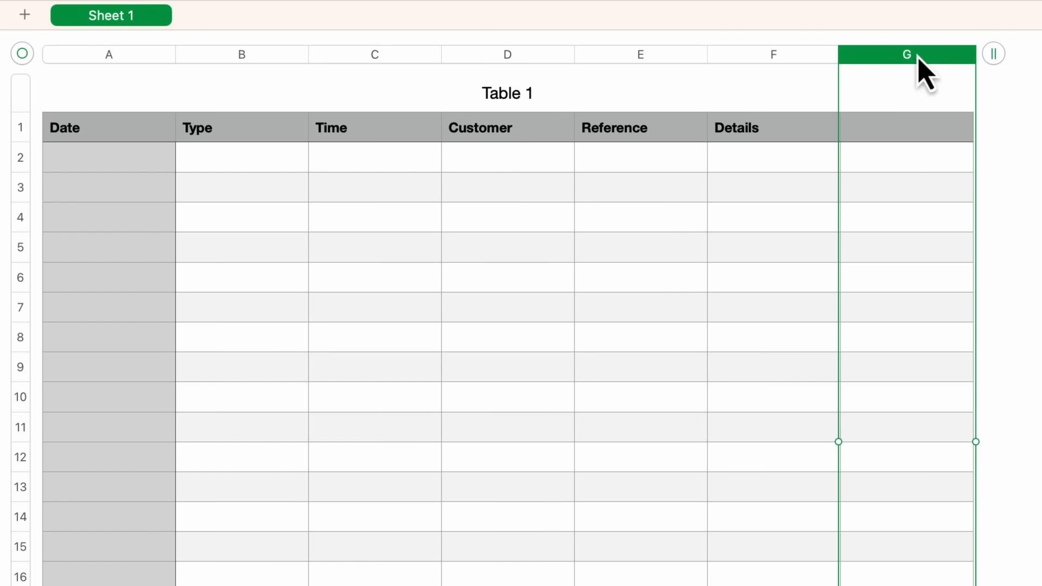
click(759, 55)
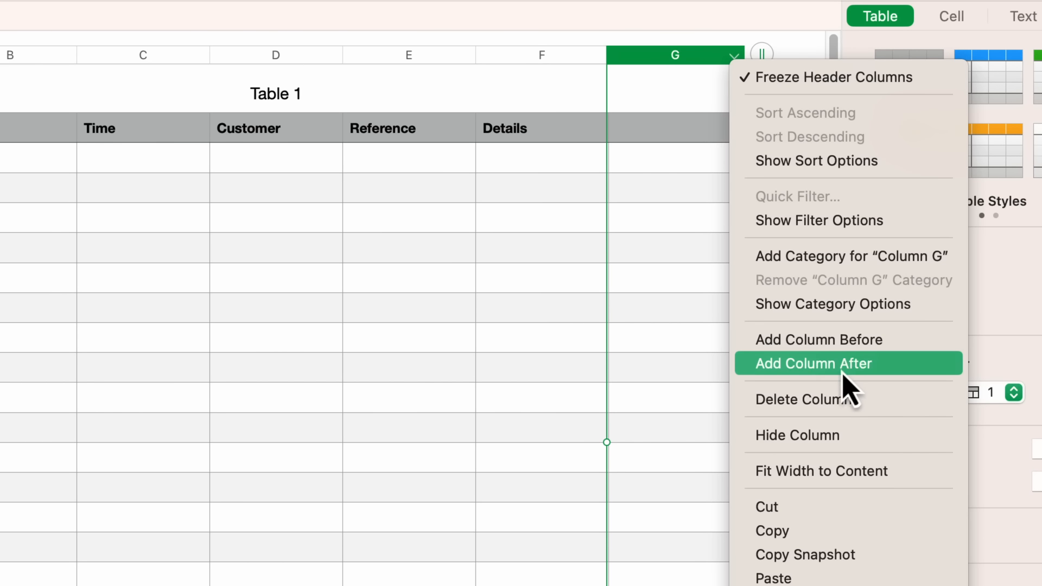
click(824, 407)
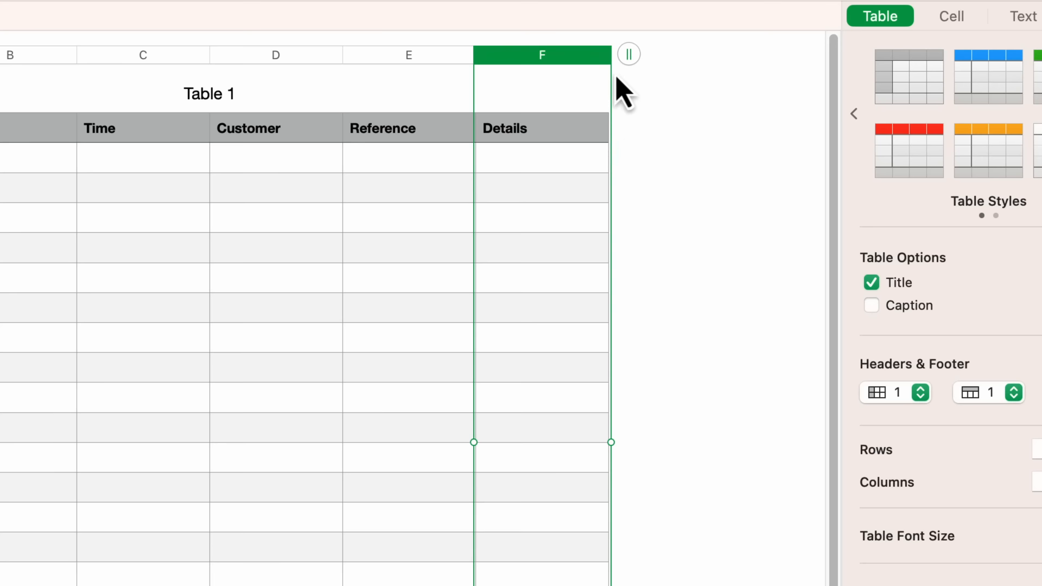
drag(604, 54, 787, 57)
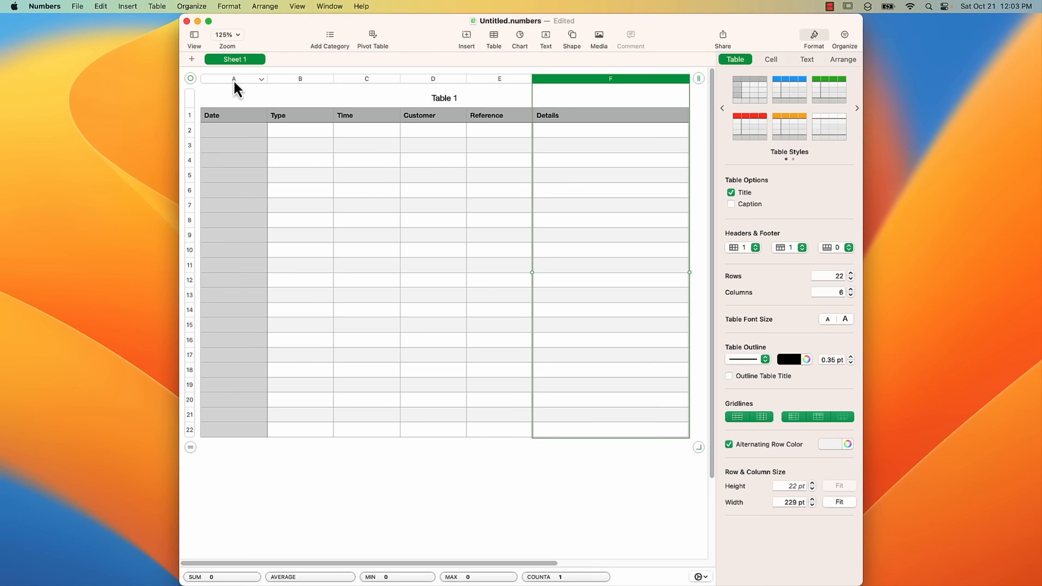
- Format the Date column as Date & Time in the "Thu, Jan 5, 2023" style, without a time
click(253, 81)
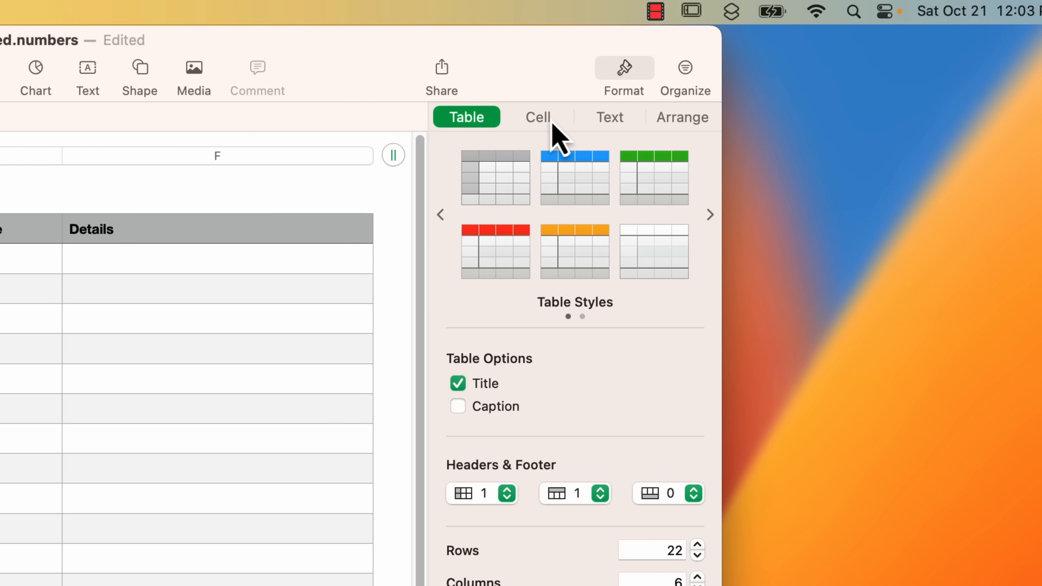
click(553, 124)
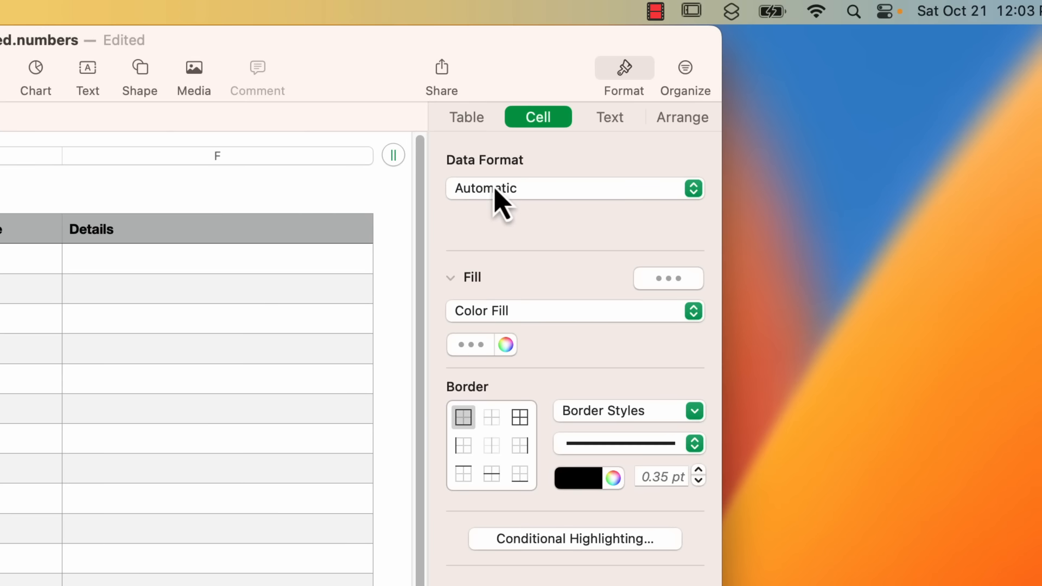
click(557, 193)
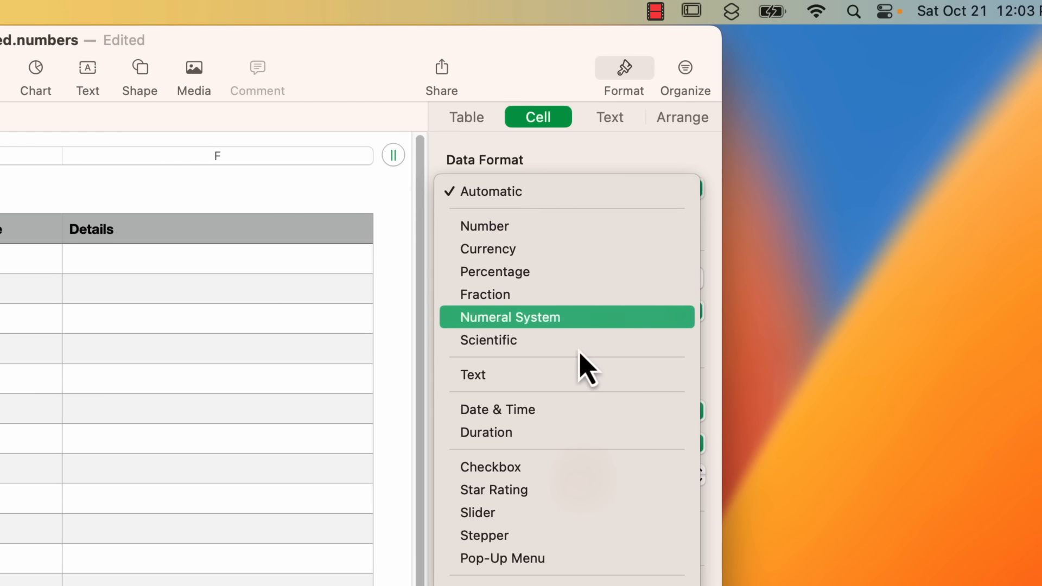
click(568, 429)
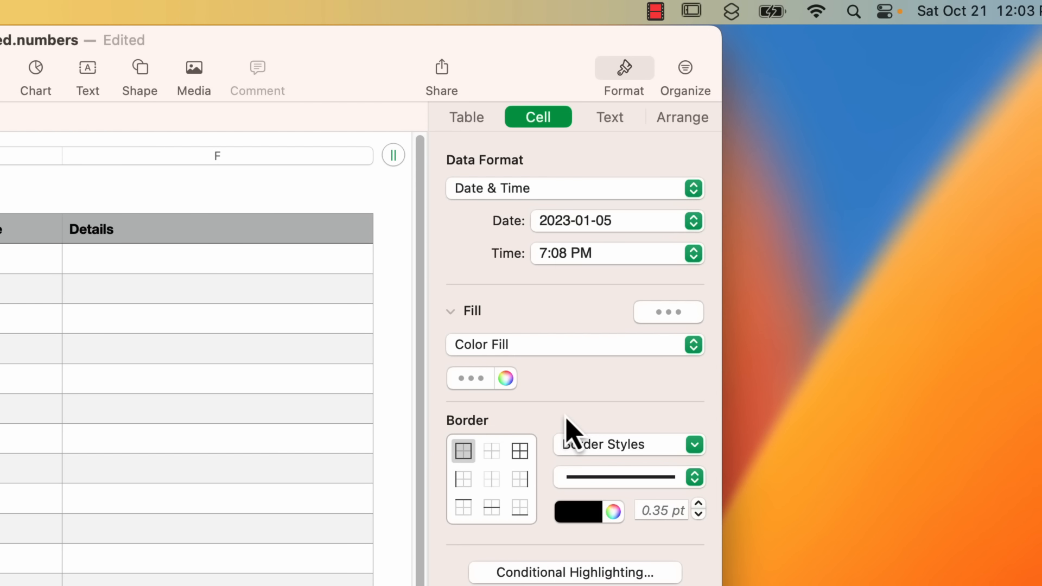
click(662, 227)
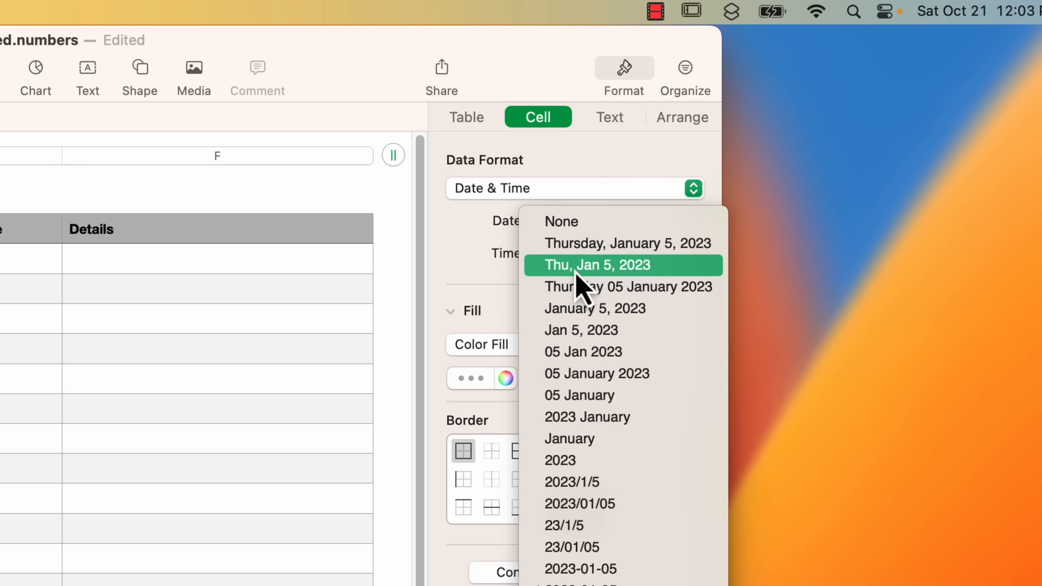
click(681, 265)
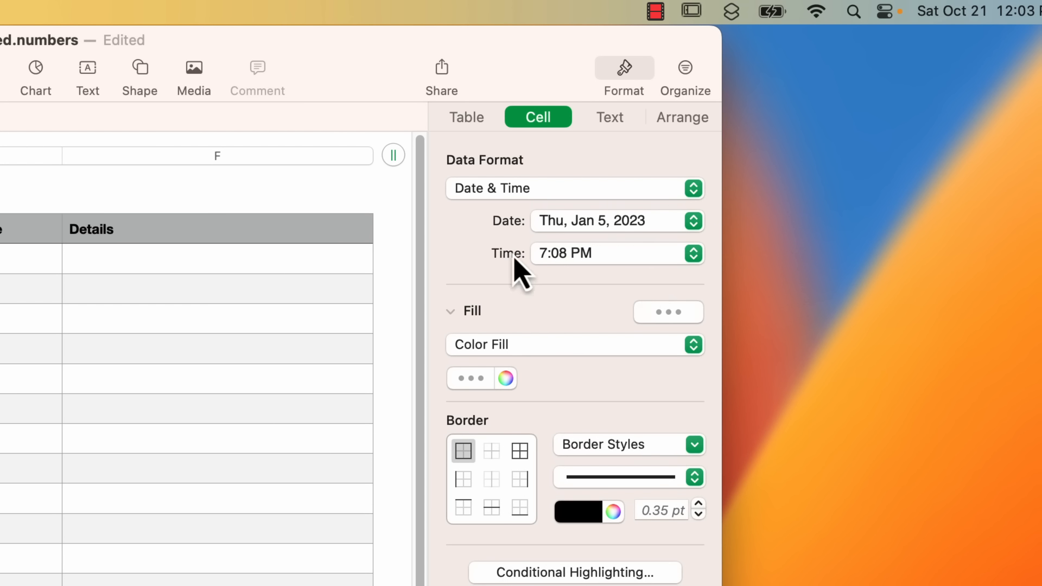
click(602, 260)
click(577, 260)
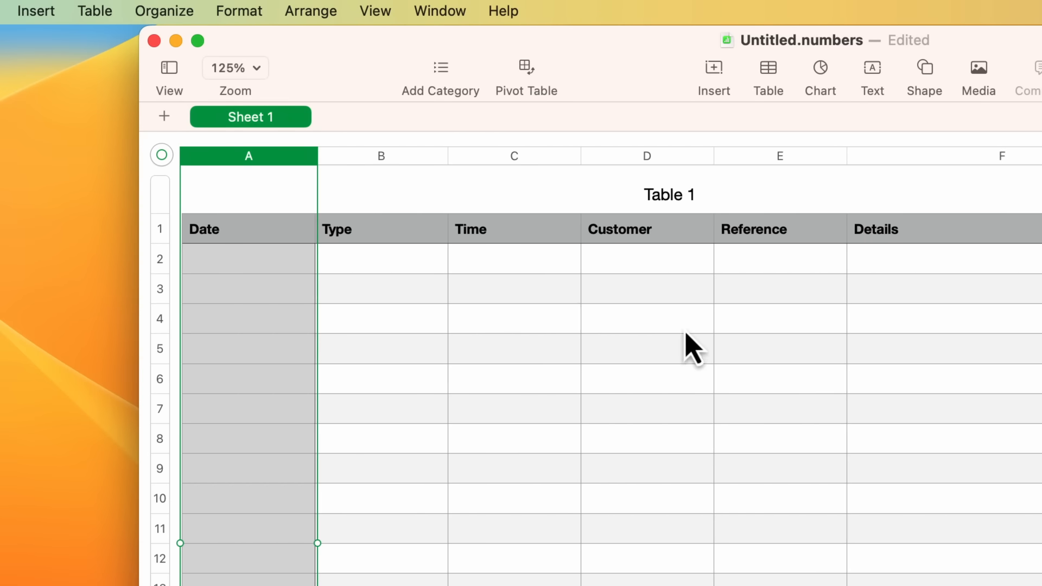
- Enter the date 2023-10-21 in cell A2
click(223, 262)
text(2023)
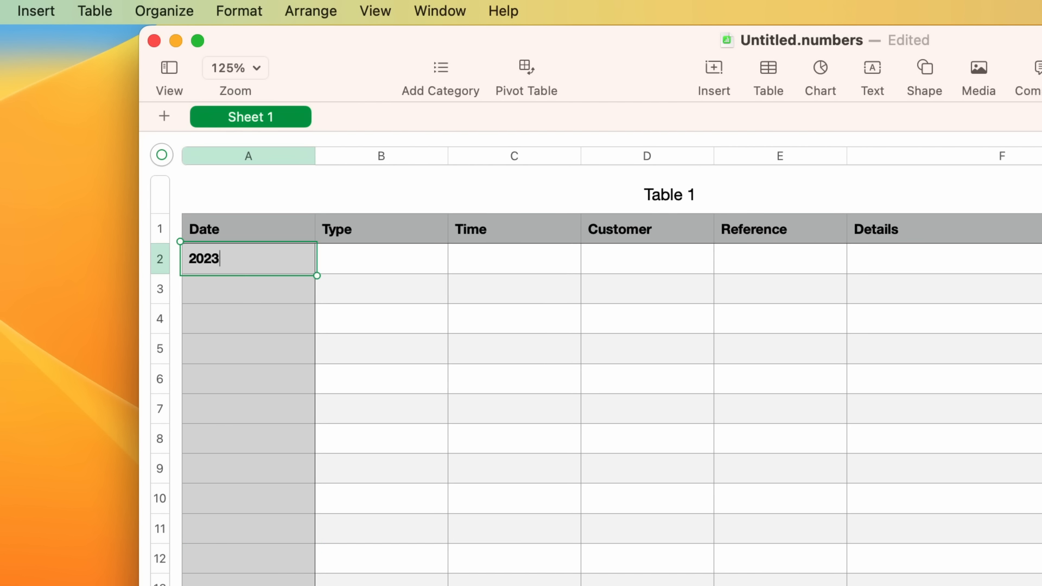
text(-10-21)
key(Return)
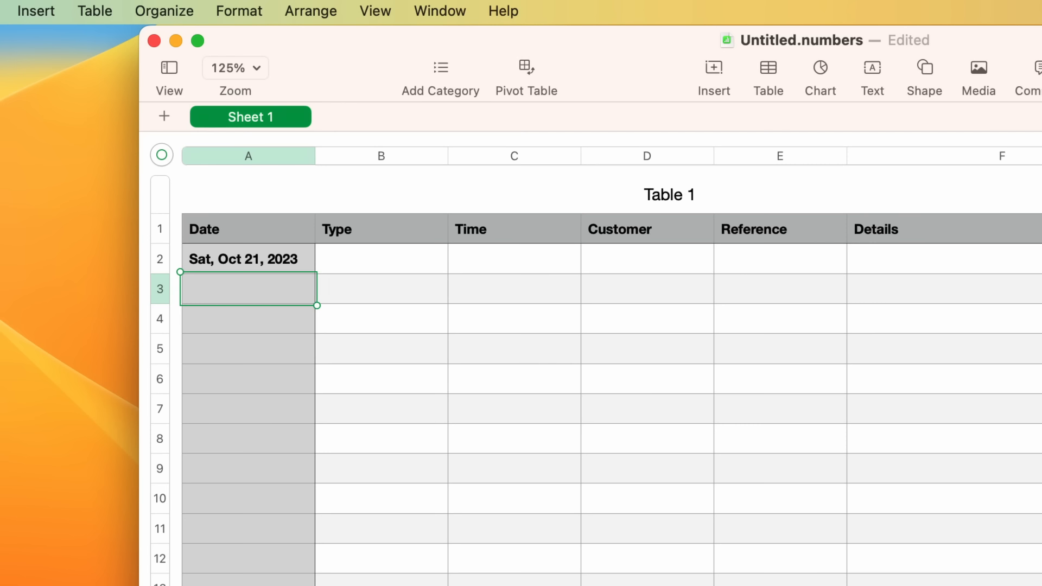
- Format cells B2 to B22 of the Type column as a Pop-Up Menu that starts with blank
click(373, 266)
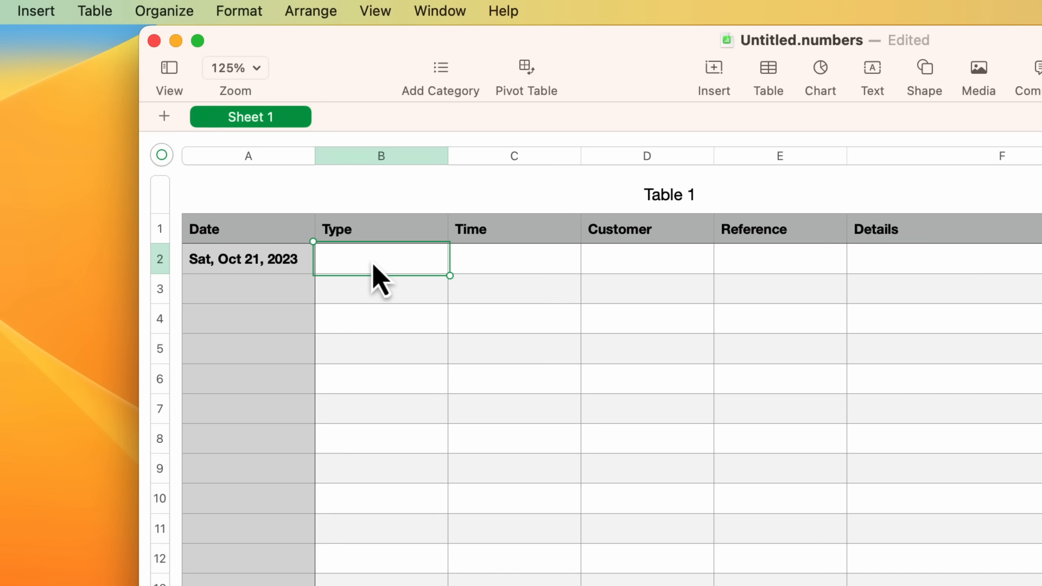
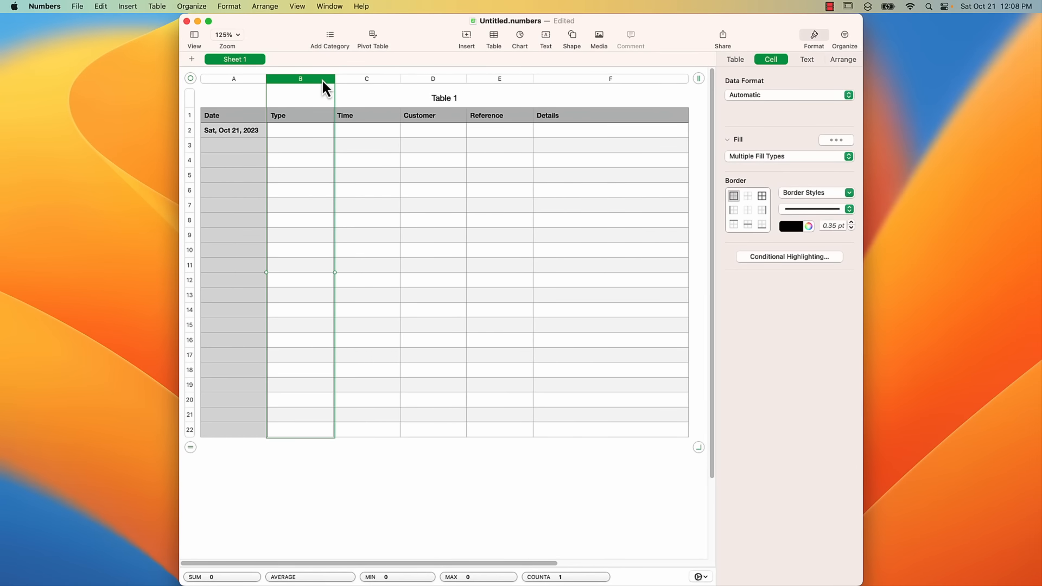
click(301, 117)
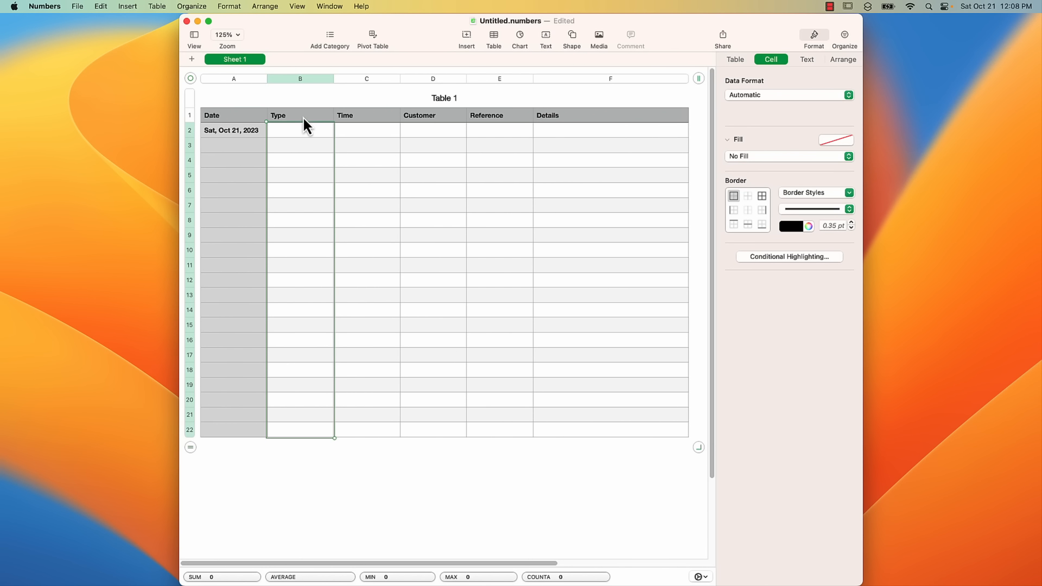
click(292, 131)
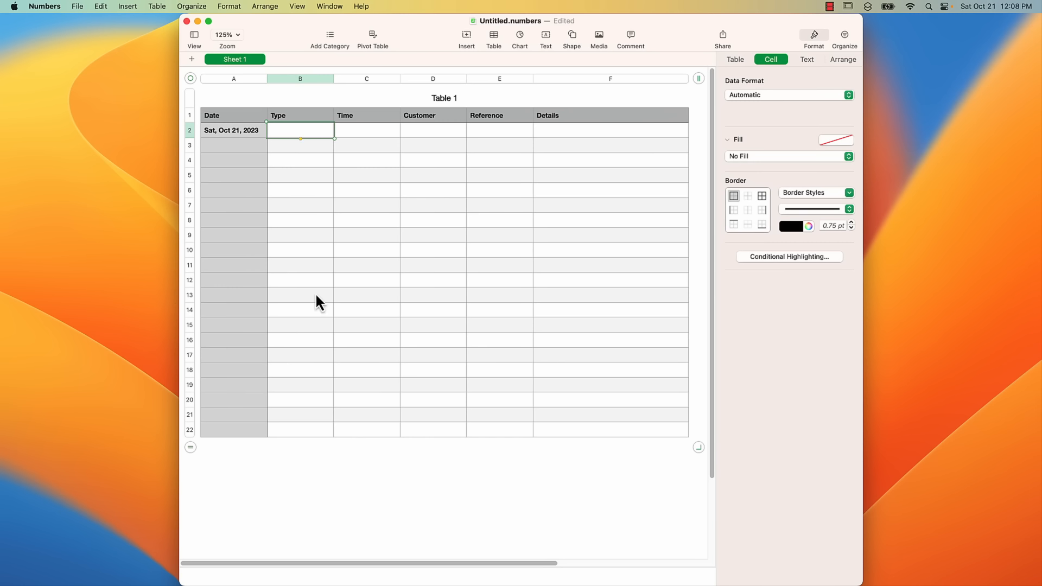
shift+click(311, 434)
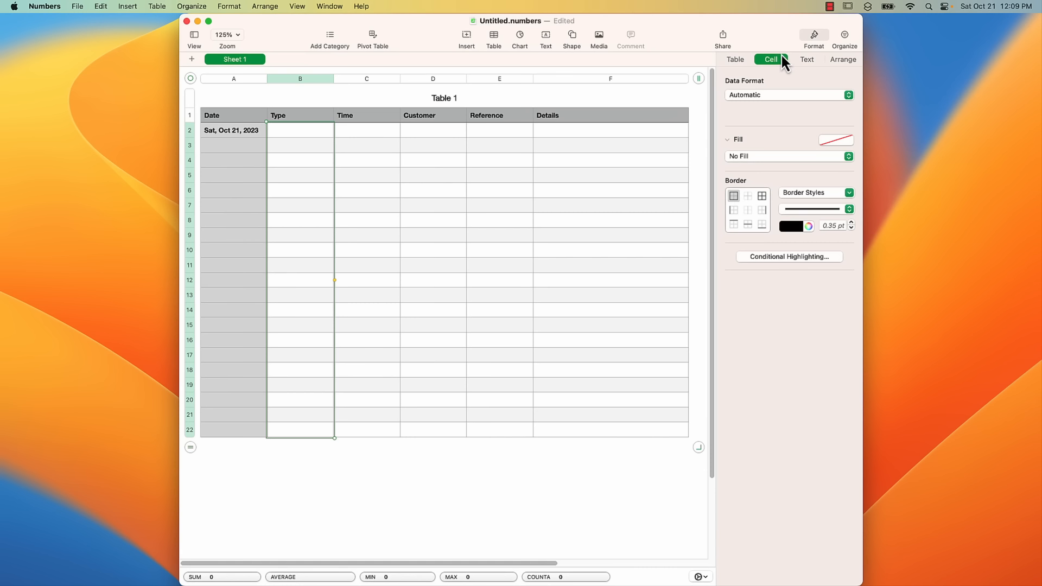
click(760, 94)
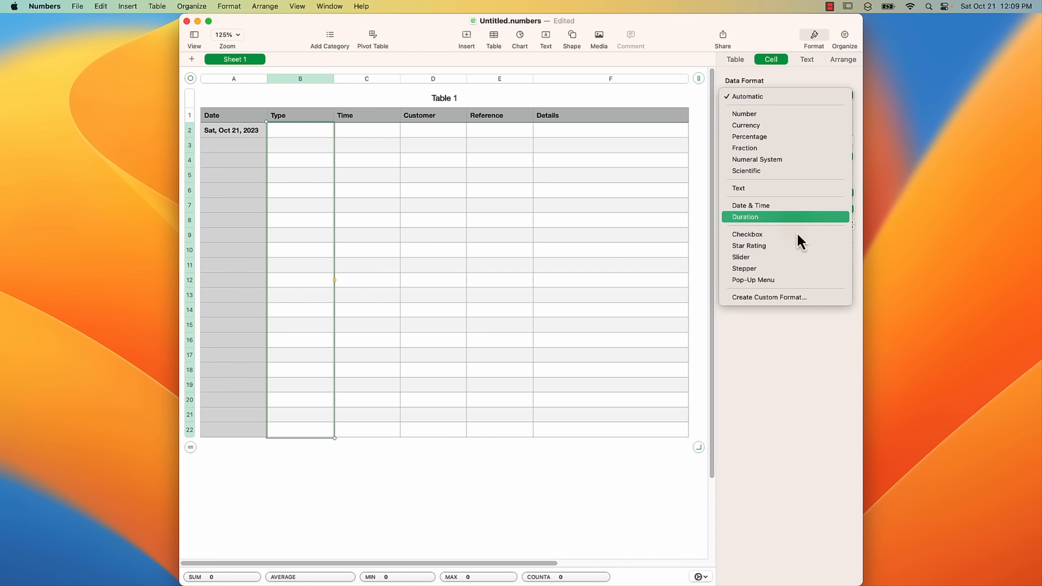
click(773, 281)
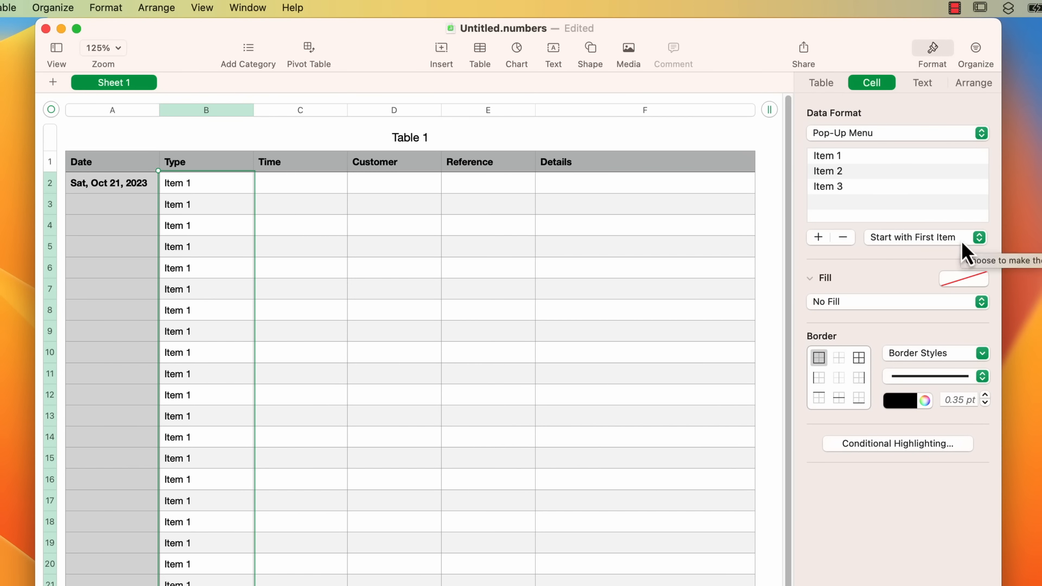
click(905, 238)
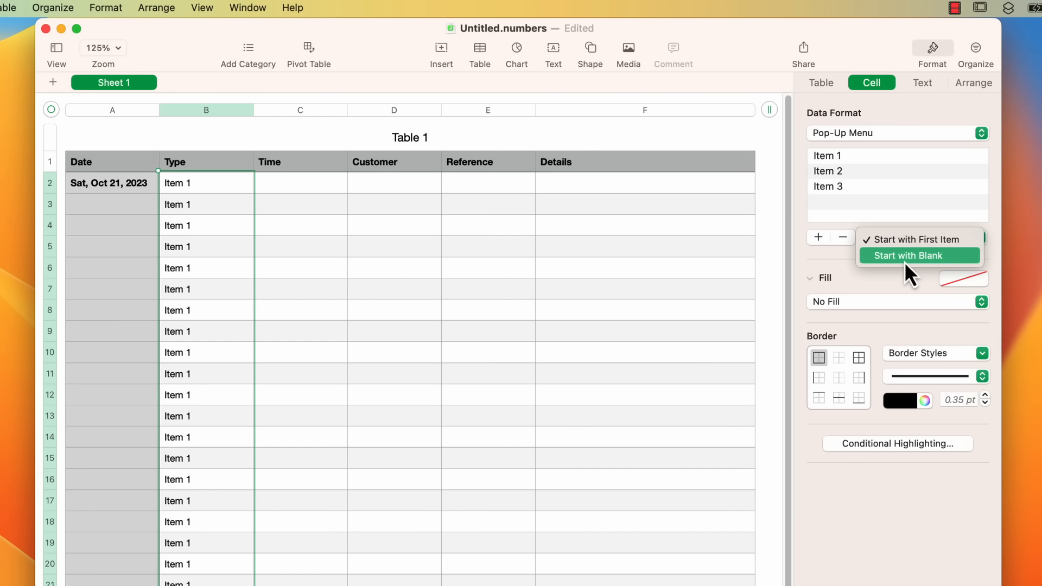
click(907, 260)
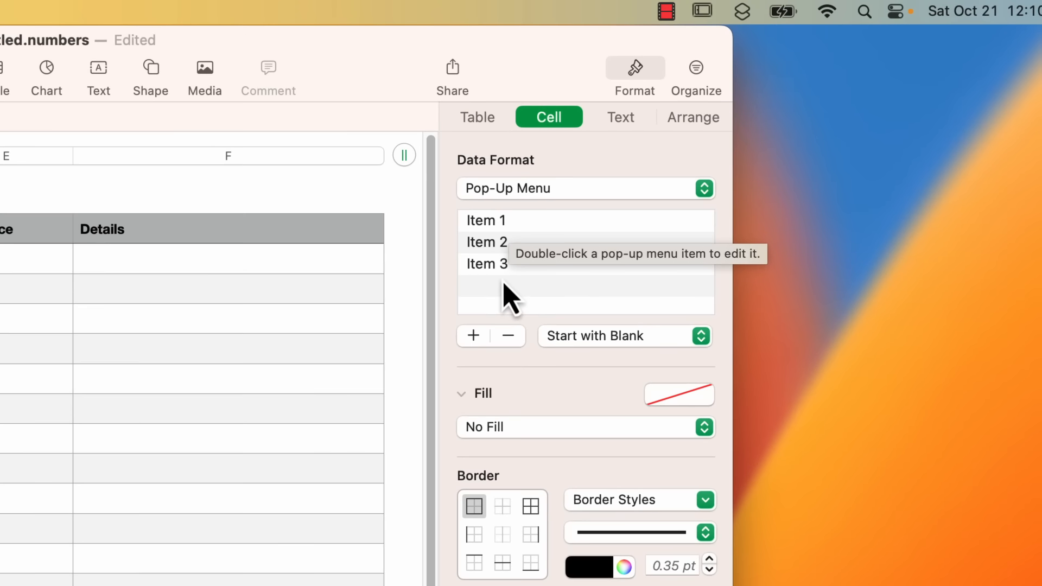
- Rename the first two pop-up menu items of the Type column as "Call - Internal" and "Call - Sales"
double_click(493, 218)
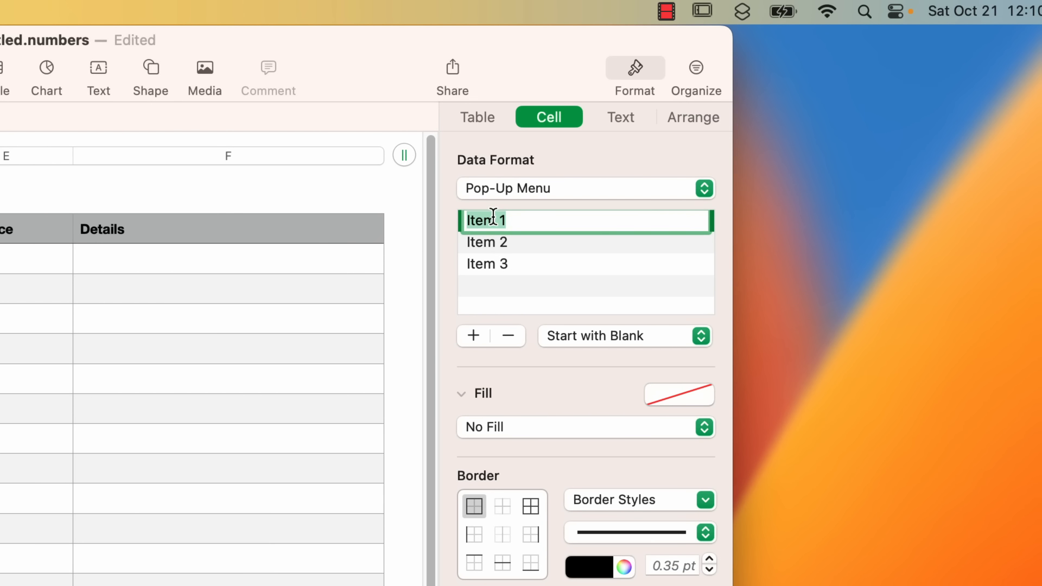
text(Call - )
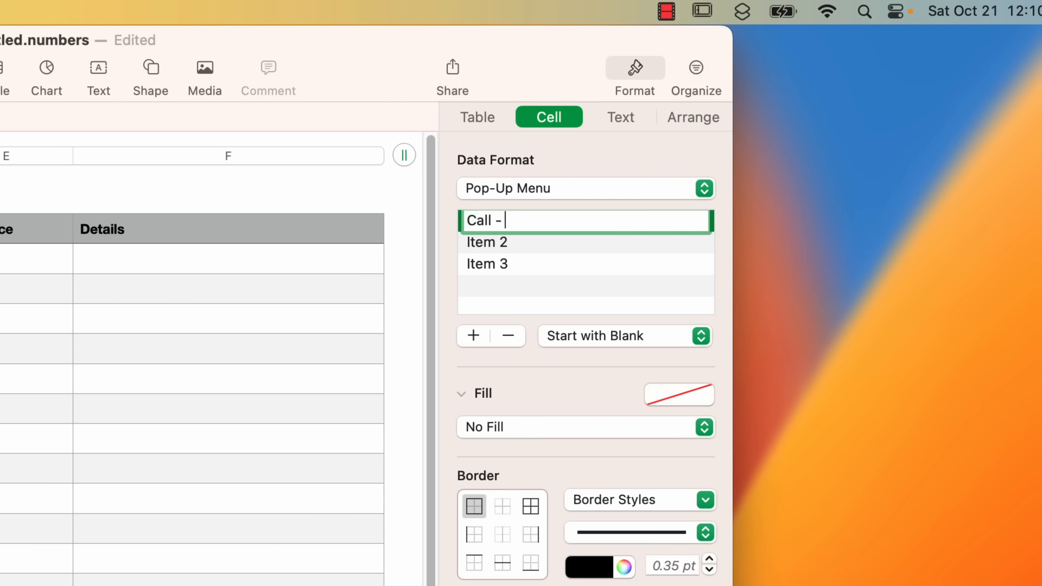
text(Internal)
key(Return)
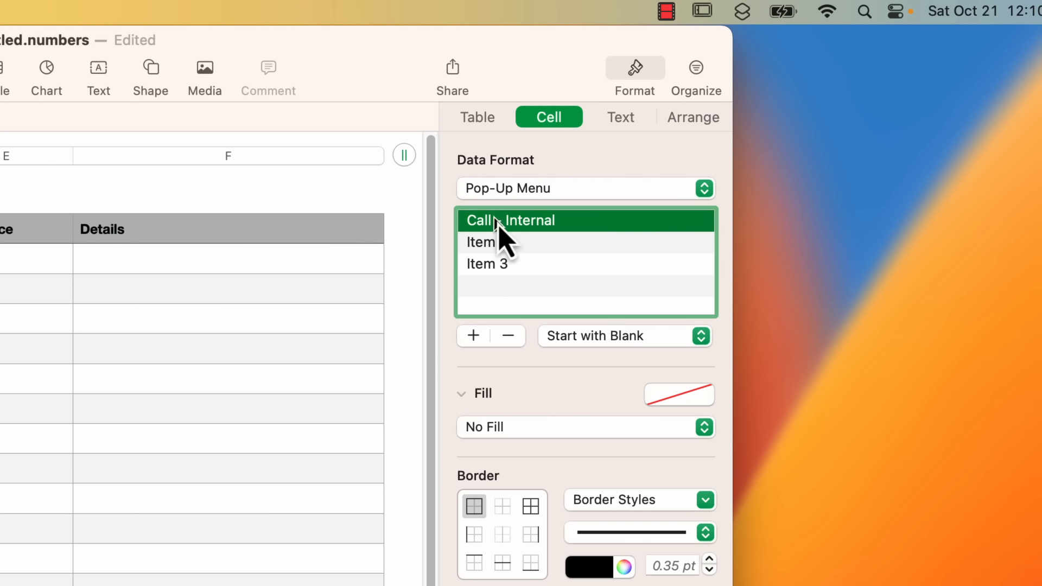
double_click(488, 242)
text(Call)
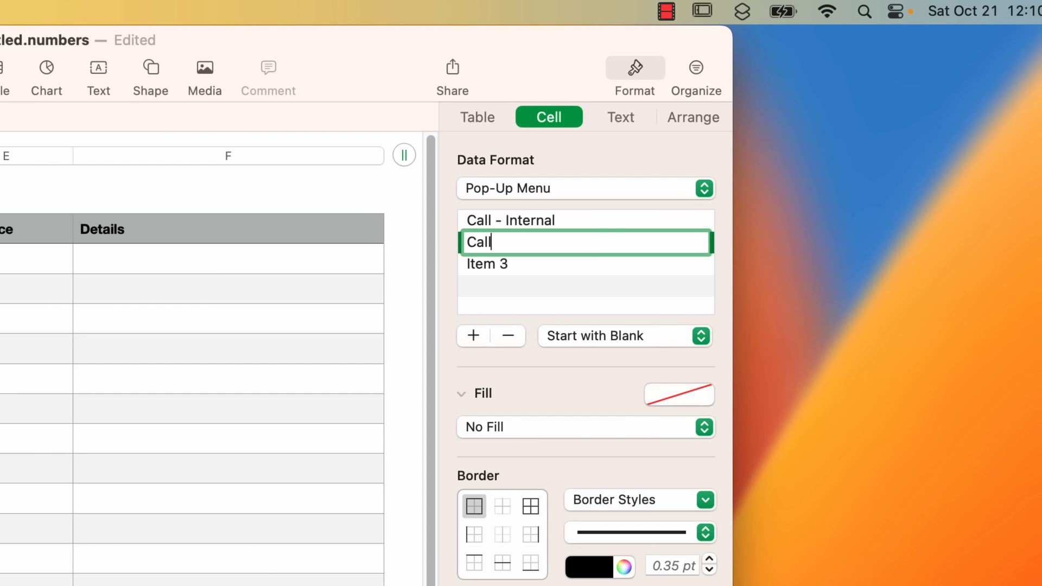
text( - Sales)
key(Return)
- Rename the third pop-up menu item of the Type column as "Call - Support"
click(505, 265)
click(528, 265)
text(Call 0-)
key(BackSpace)
key(BackSpace)
text(- Support)
key(Return)
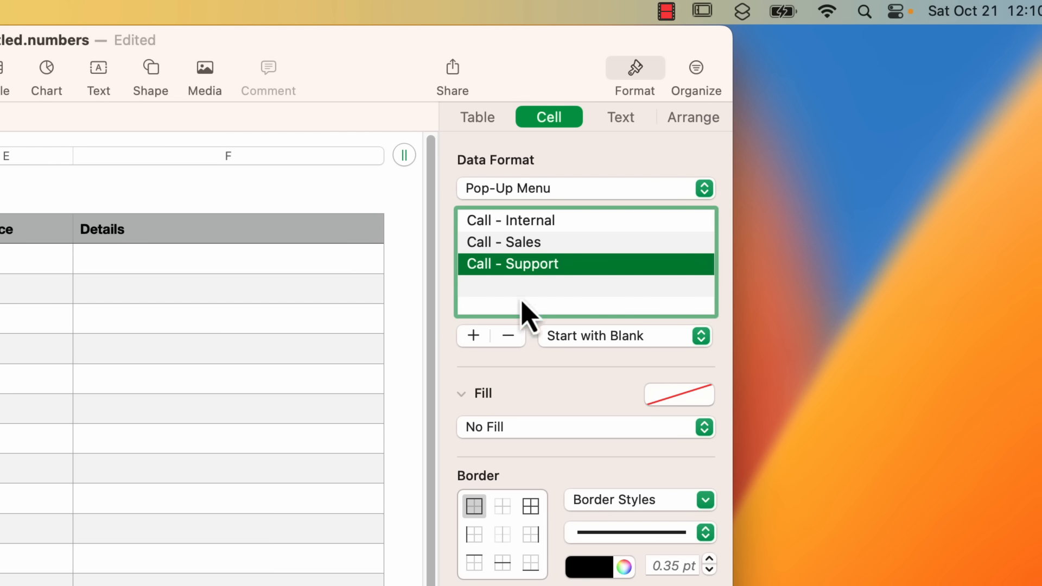
- Add the items "Documentation" and "Logging" to the Type column's pop-up menu
click(474, 337)
text(Documentation)
key(Return)
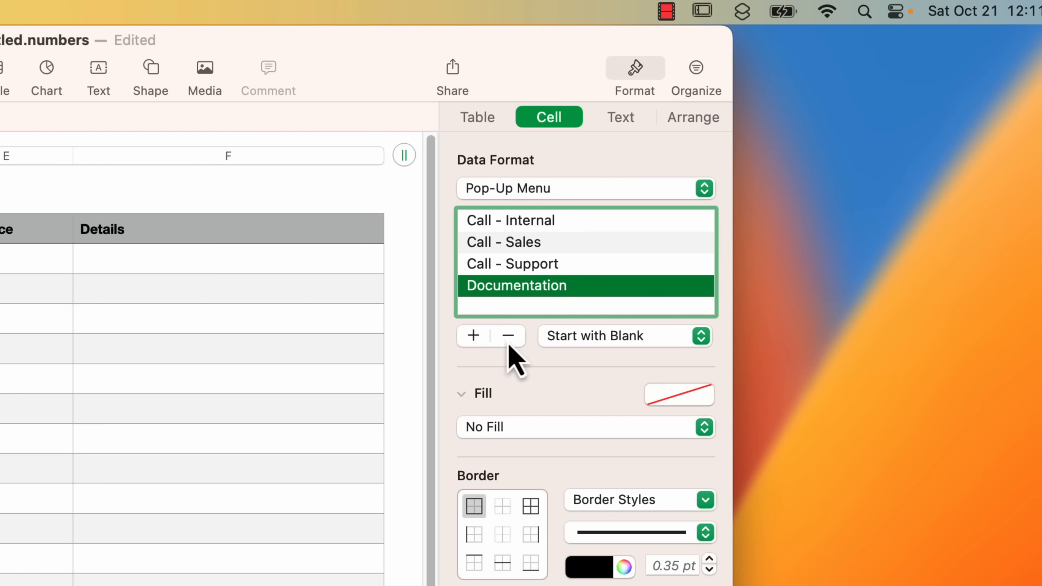
click(472, 344)
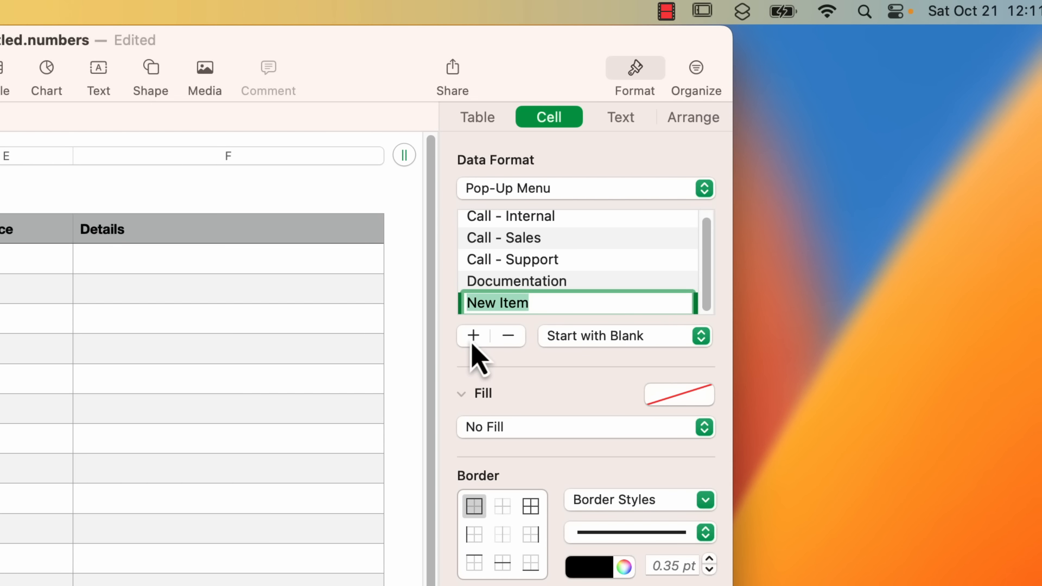
text(Logging)
key(Return)
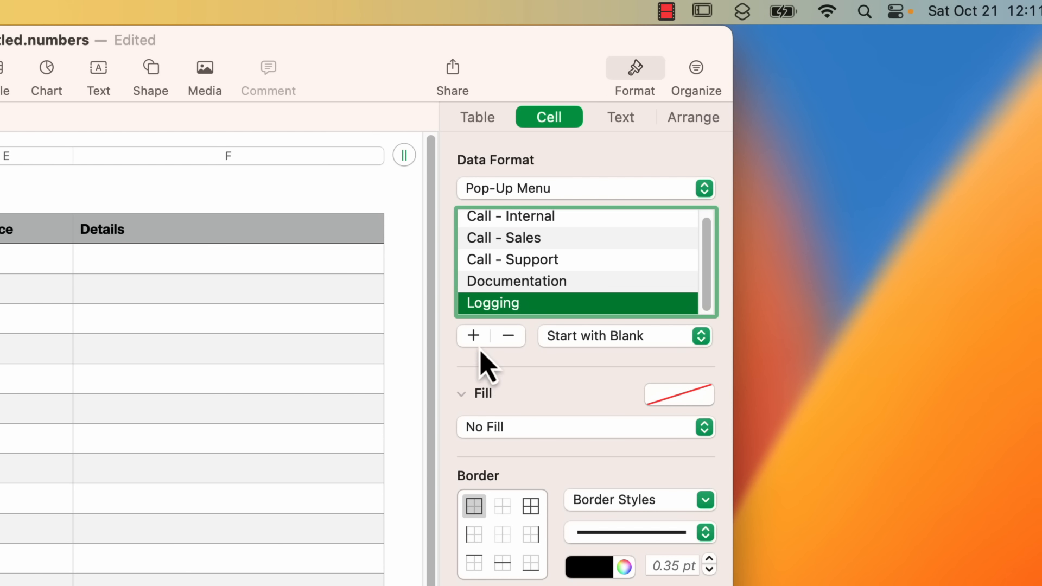
- Add the items "Lunch and Breaks" and "Miscellaneous" to the Type column's pop-up menu
click(469, 343)
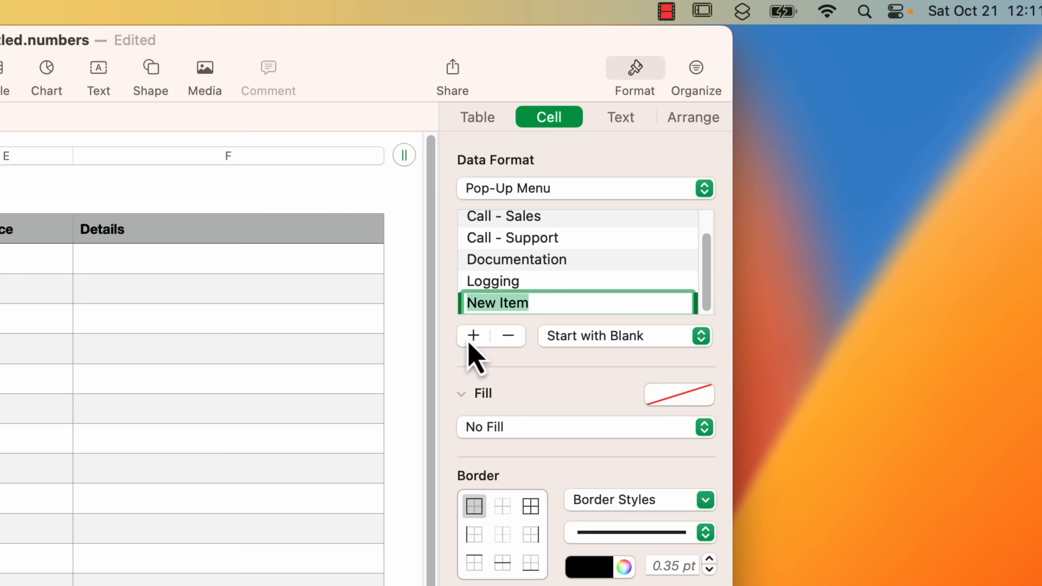
text(Lunch and Brea)
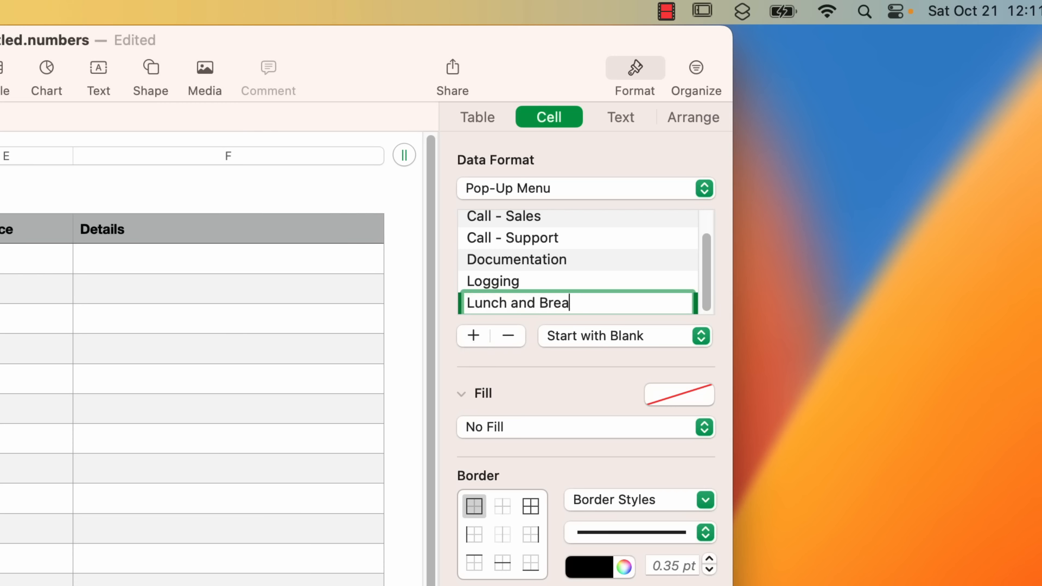
text(ks)
key(Return)
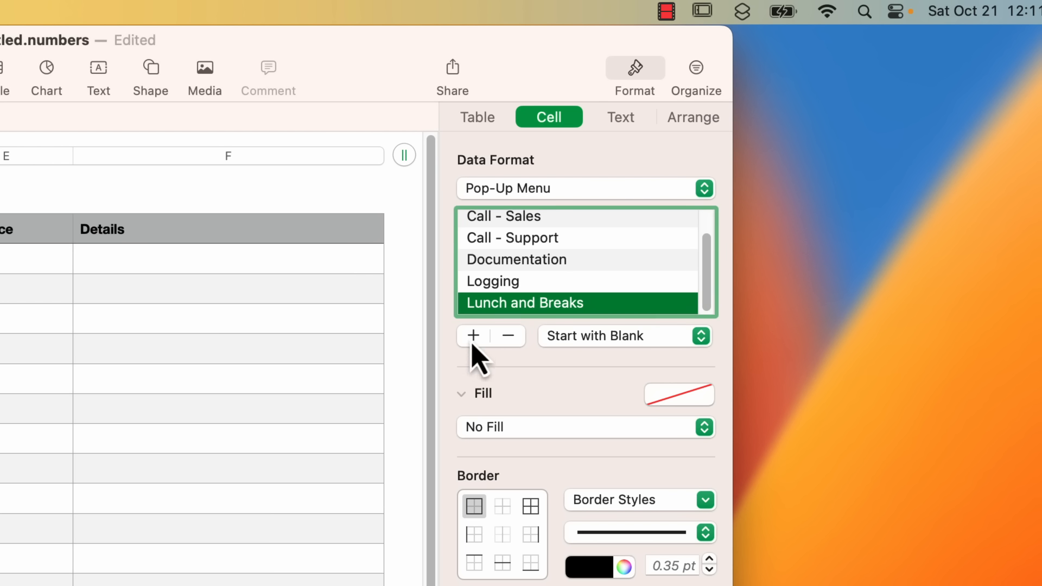
click(472, 343)
text(Miscel)
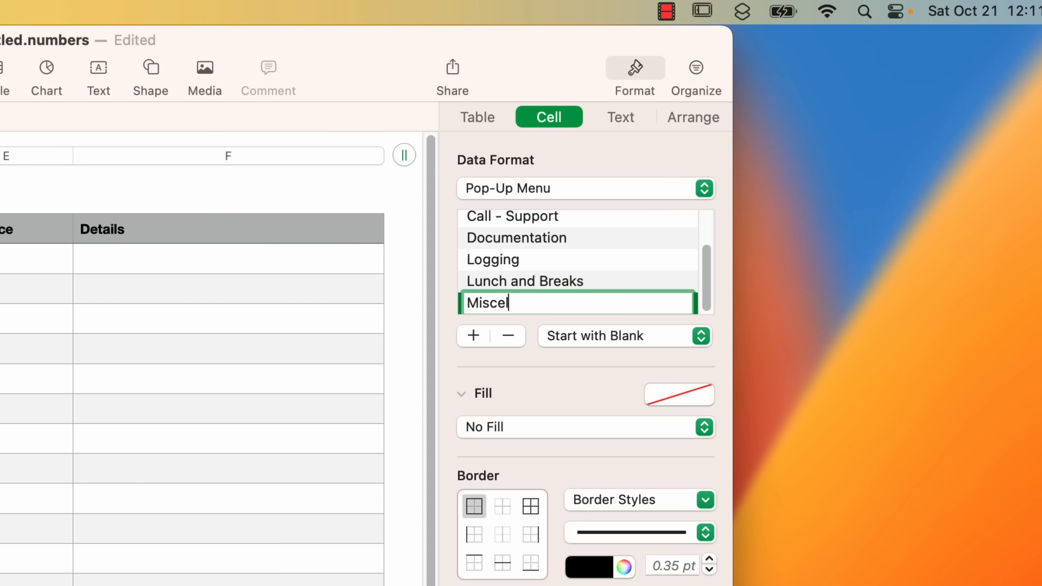
text(laneous)
key(Return)
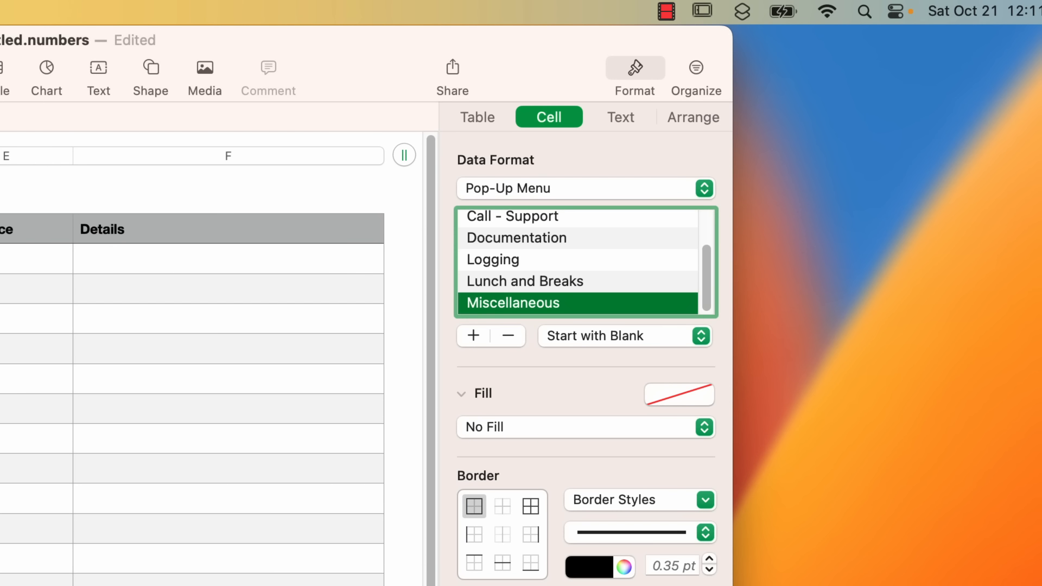
- Add "Project Management" as the last item of the Type column's pop-up menu
click(473, 342)
text(Project Management)
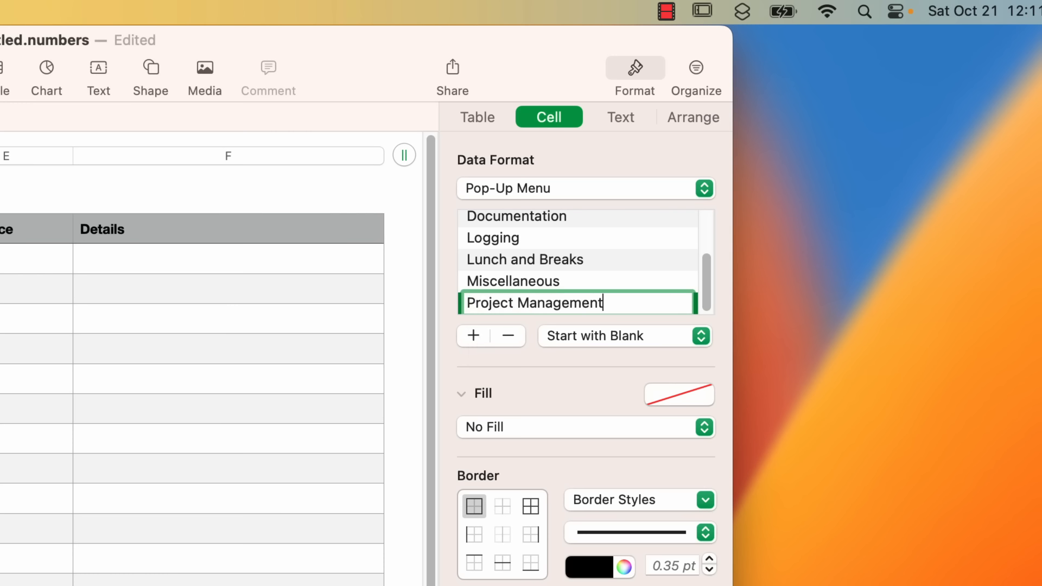
key(Return)
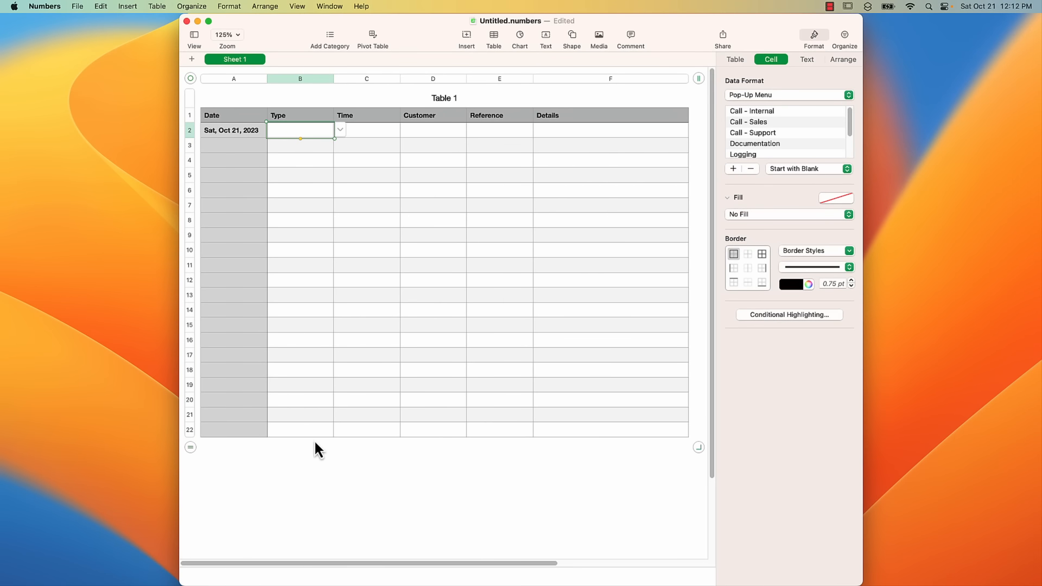
- Check the list of choices offered by the pop-up menu in cell B6, closing it without choosing one
shift+click(314, 430)
click(318, 194)
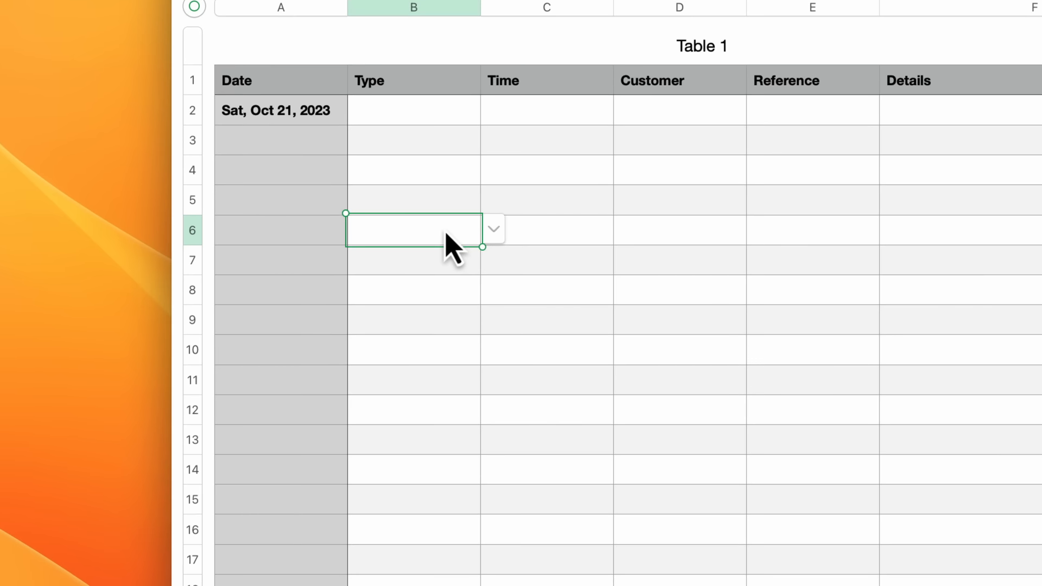
click(495, 234)
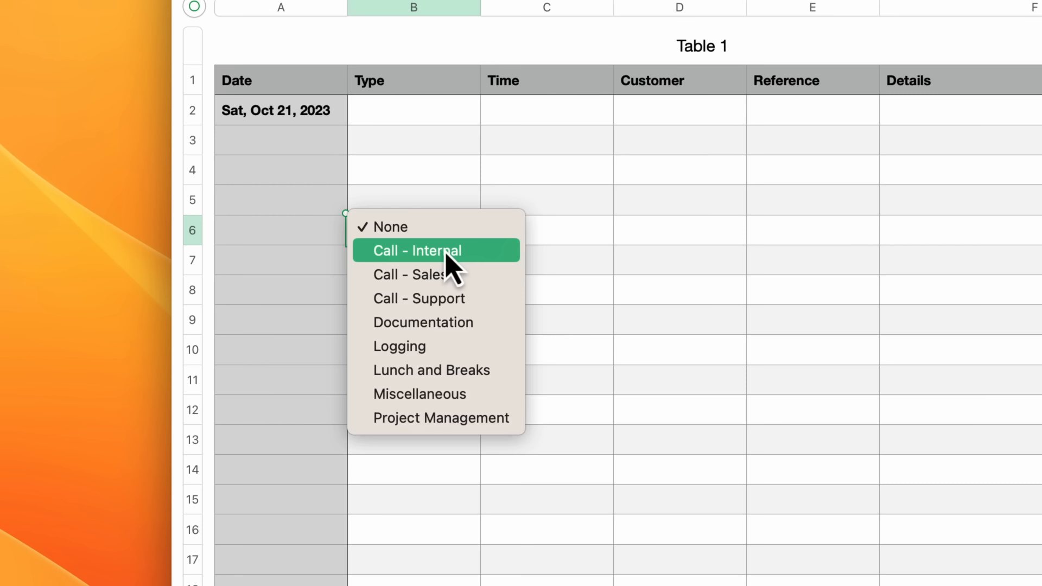
click(472, 125)
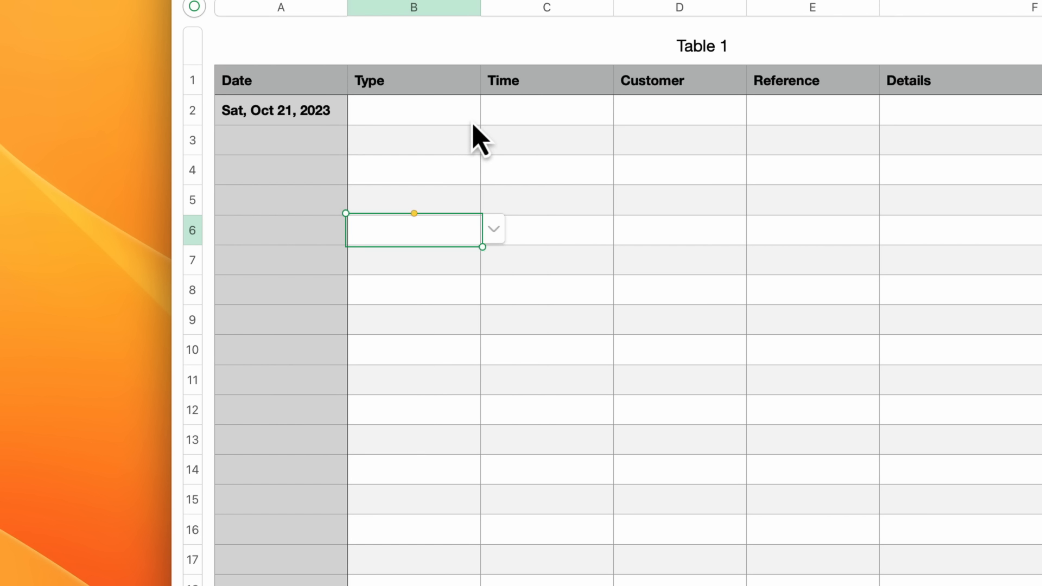
click(473, 124)
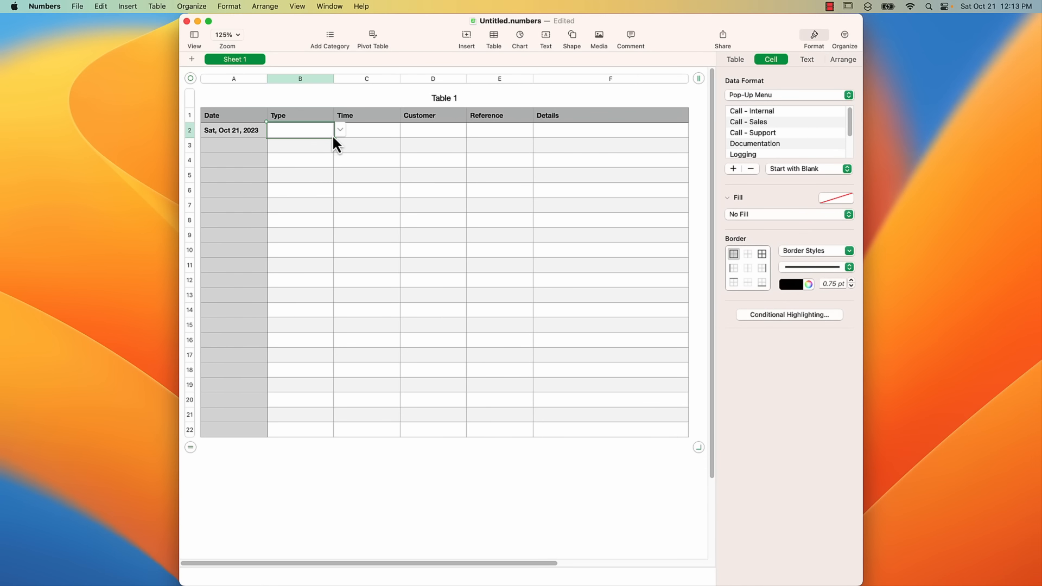
- Format cells C2 to C22 of the Time column as Duration with custom units from day to min
click(389, 133)
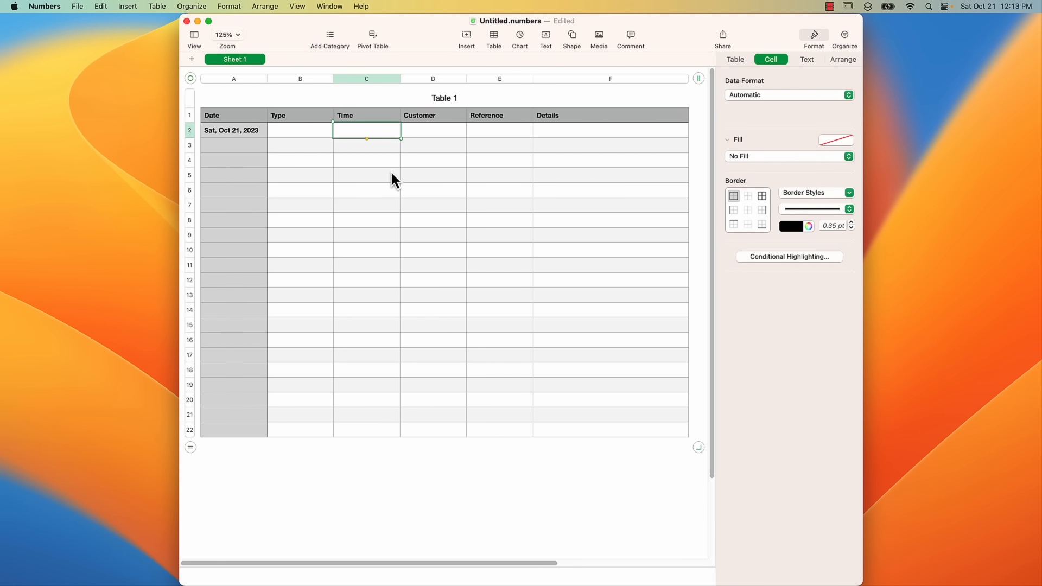
shift+click(379, 430)
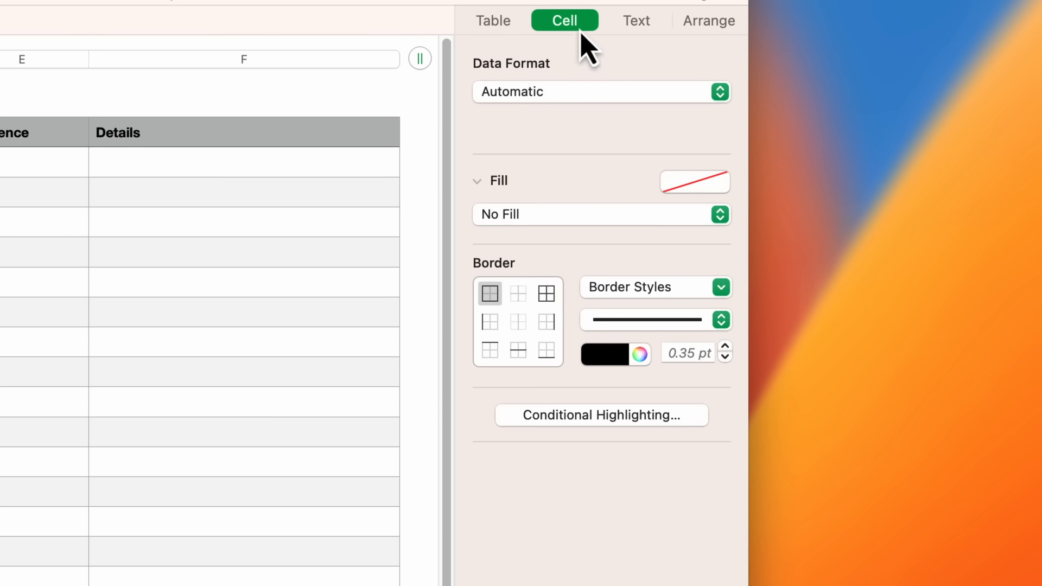
click(558, 95)
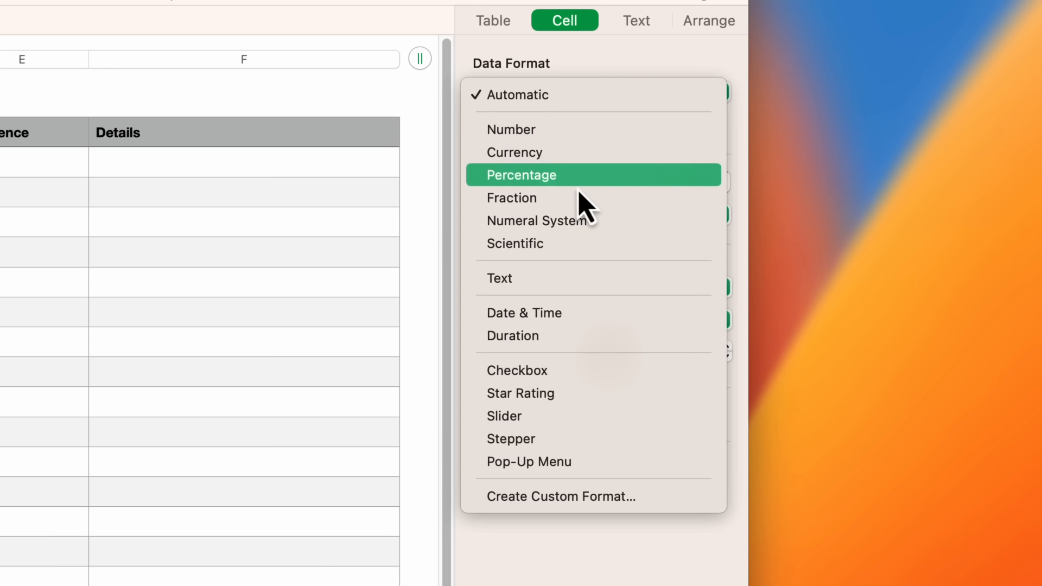
click(542, 337)
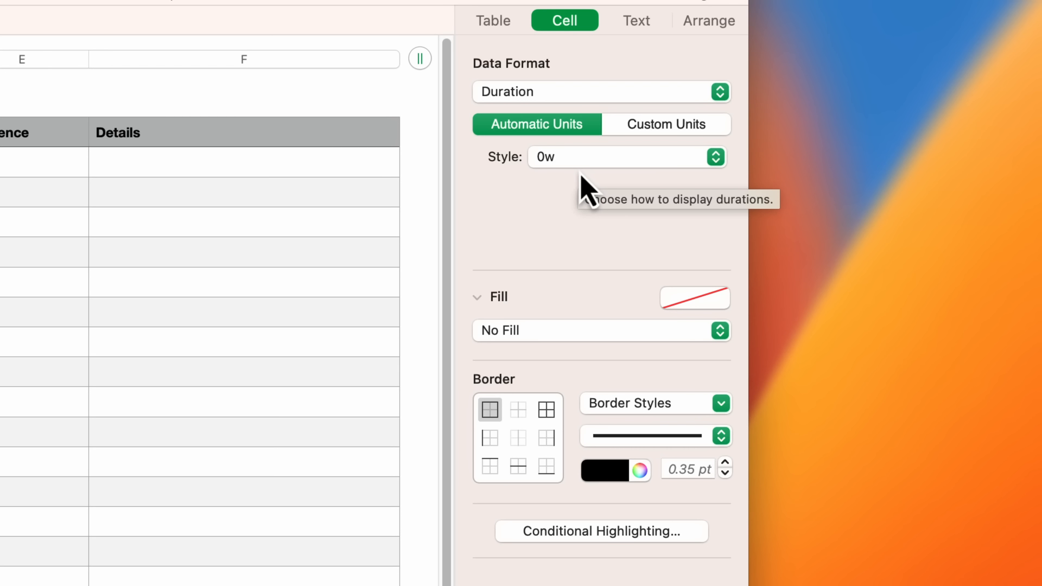
click(678, 132)
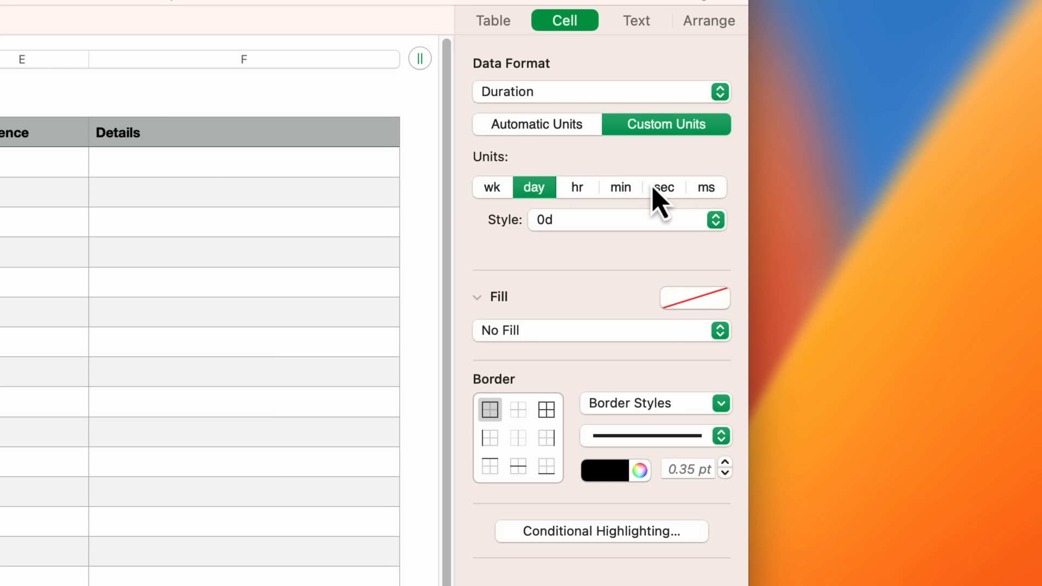
click(630, 193)
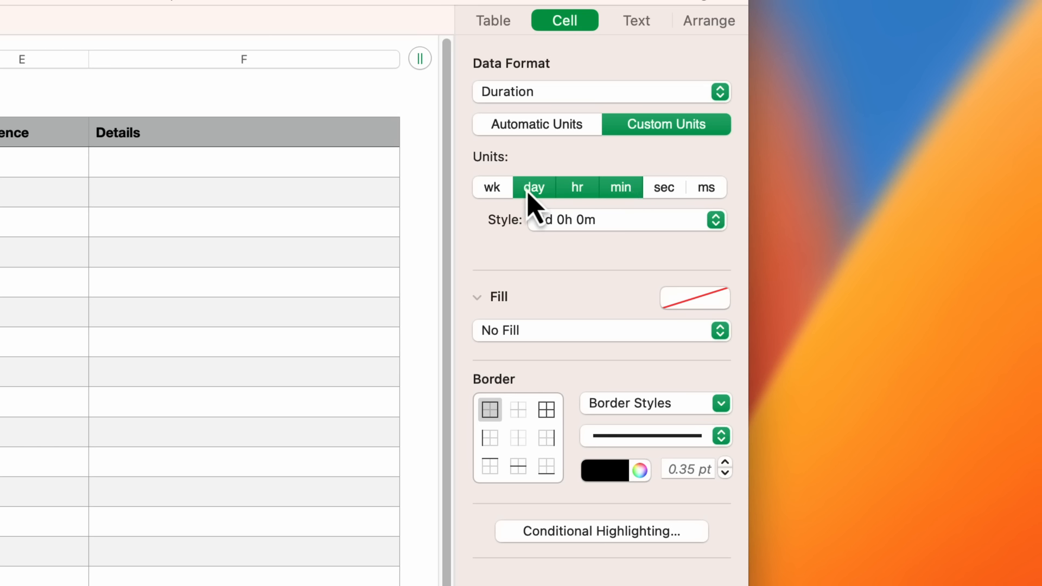
click(545, 195)
click(581, 202)
click(544, 196)
click(581, 202)
click(543, 196)
click(636, 200)
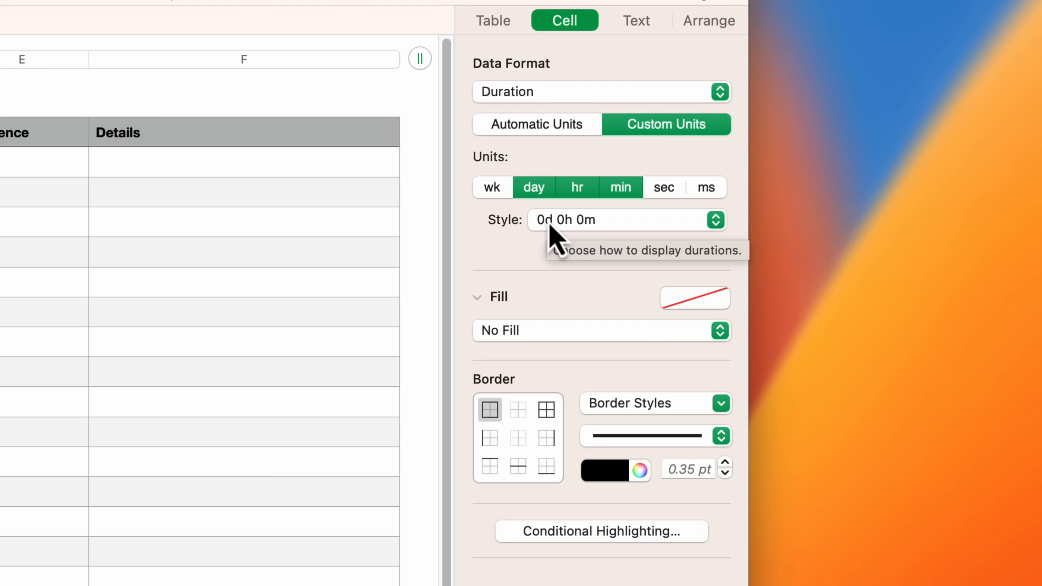
- Limit the Time column's duration format to minutes only, displayed in the plain number style "0"
click(535, 199)
click(577, 198)
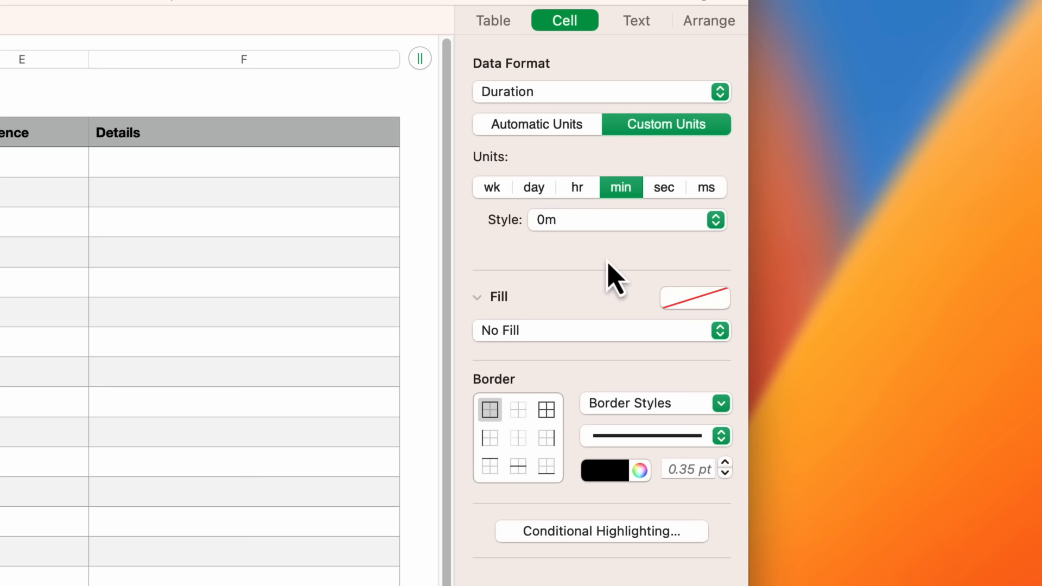
click(571, 225)
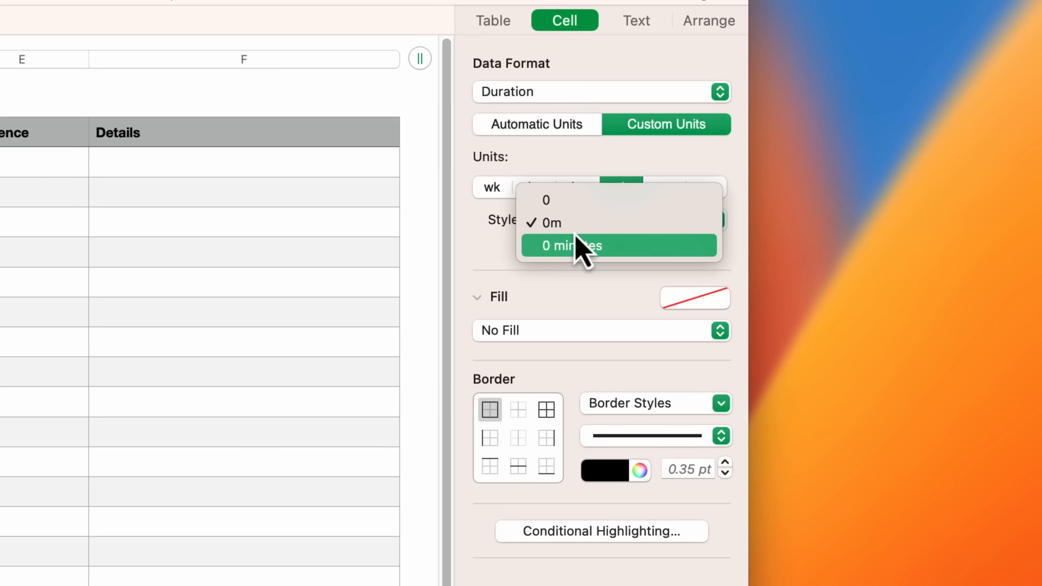
click(566, 205)
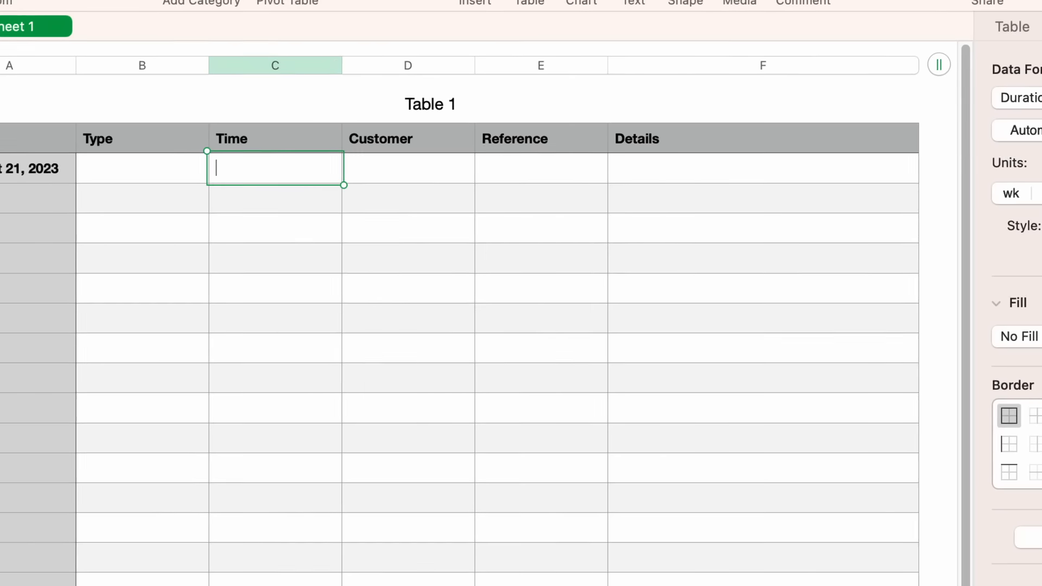
- Enter the test durations 10 and 30 in cells C2 and C3
text(10)
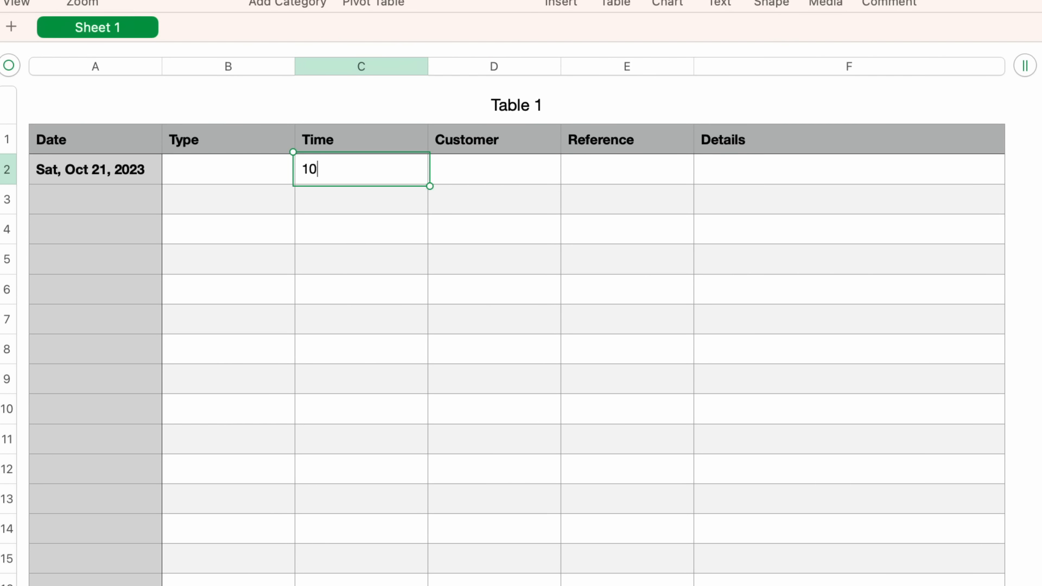
key(Return)
text(30)
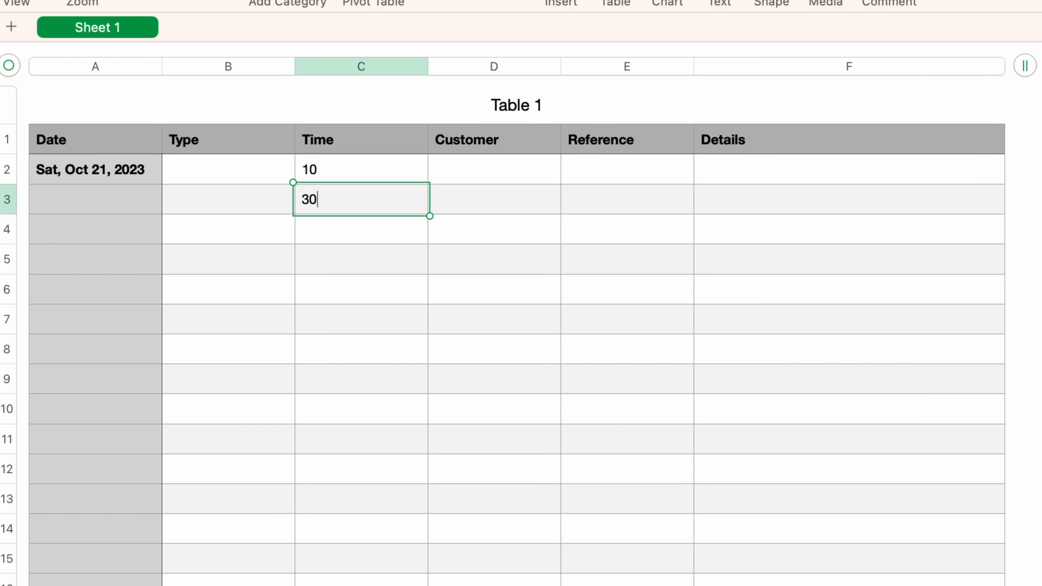
key(Return)
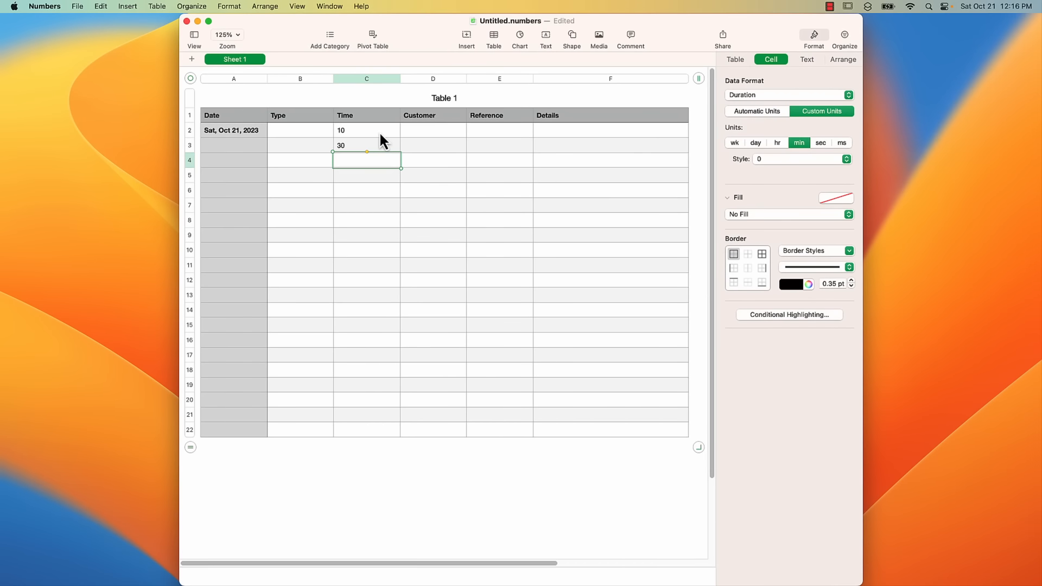
- Right-align cells C2 to C22 and narrow the Time column to just fit its header
click(382, 133)
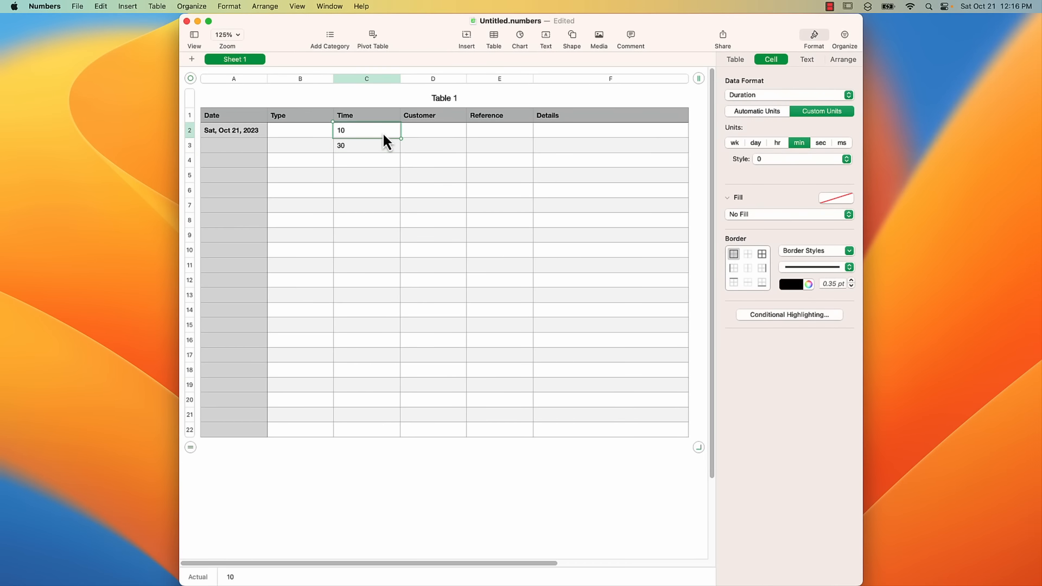
shift+click(374, 427)
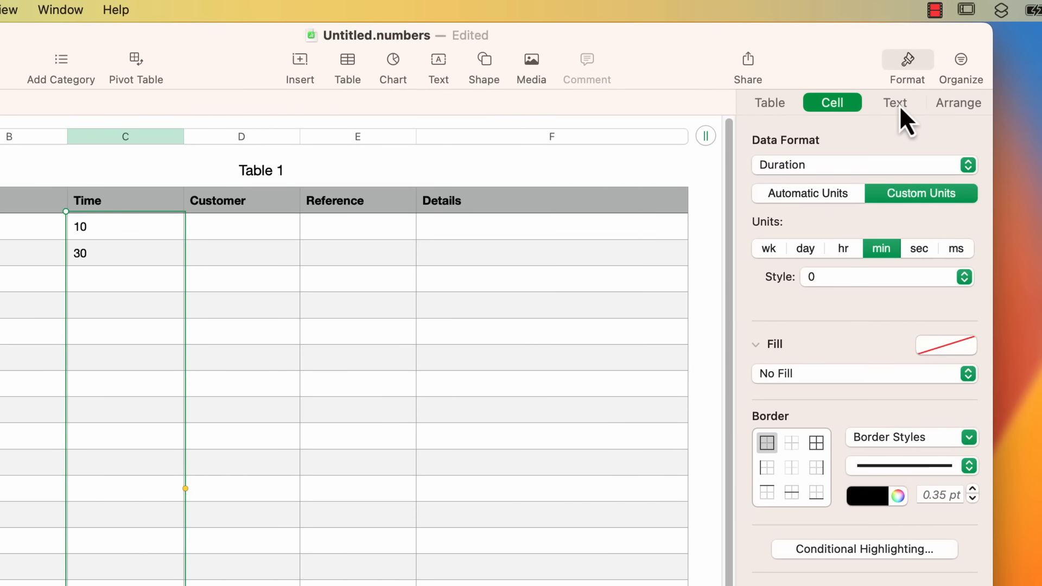
click(900, 105)
click(795, 207)
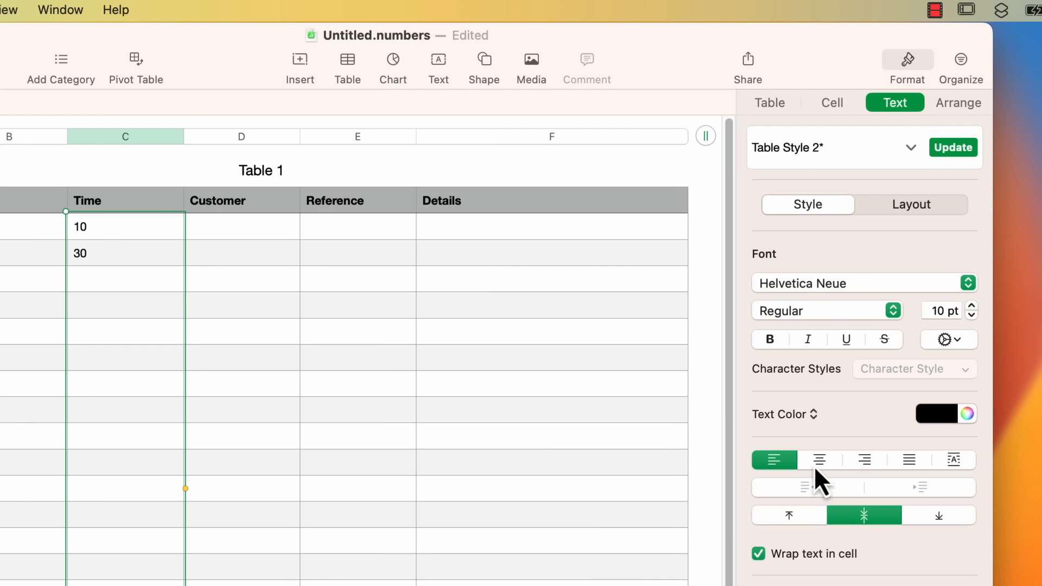
click(866, 460)
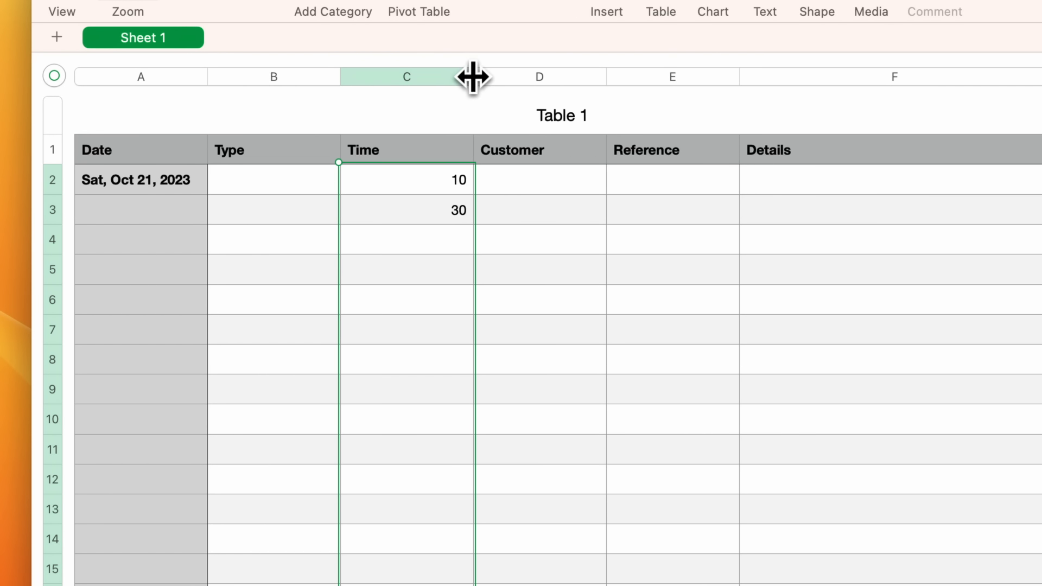
drag(473, 77, 397, 72)
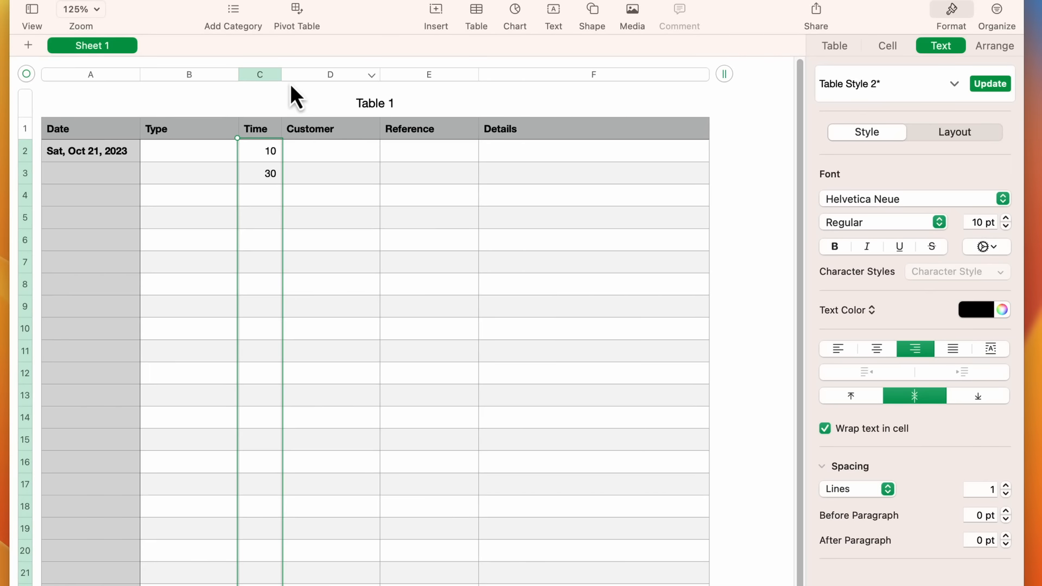
- Center the header labels across row 1, from Date to Details
click(72, 133)
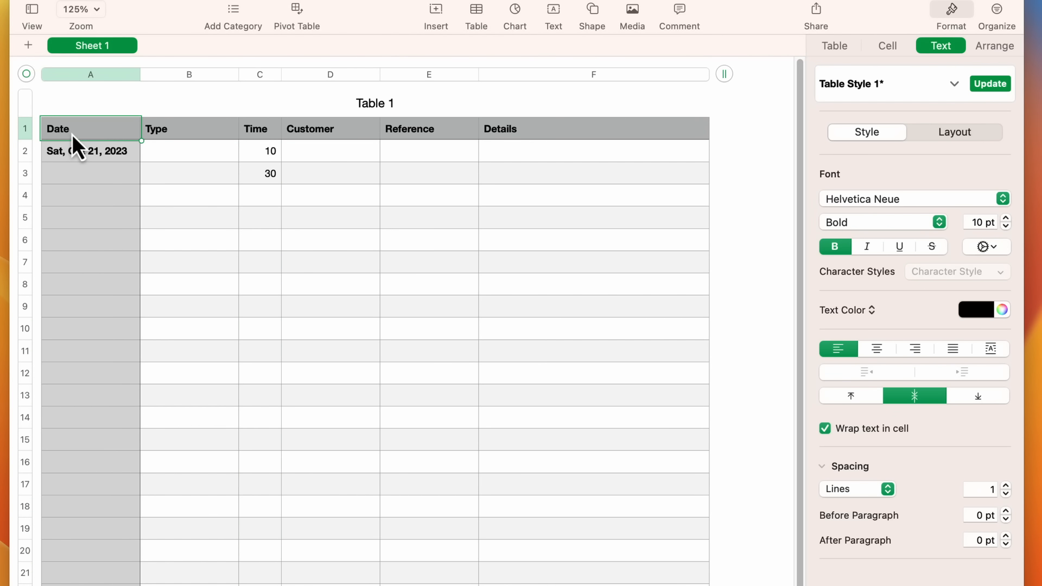
shift+click(663, 128)
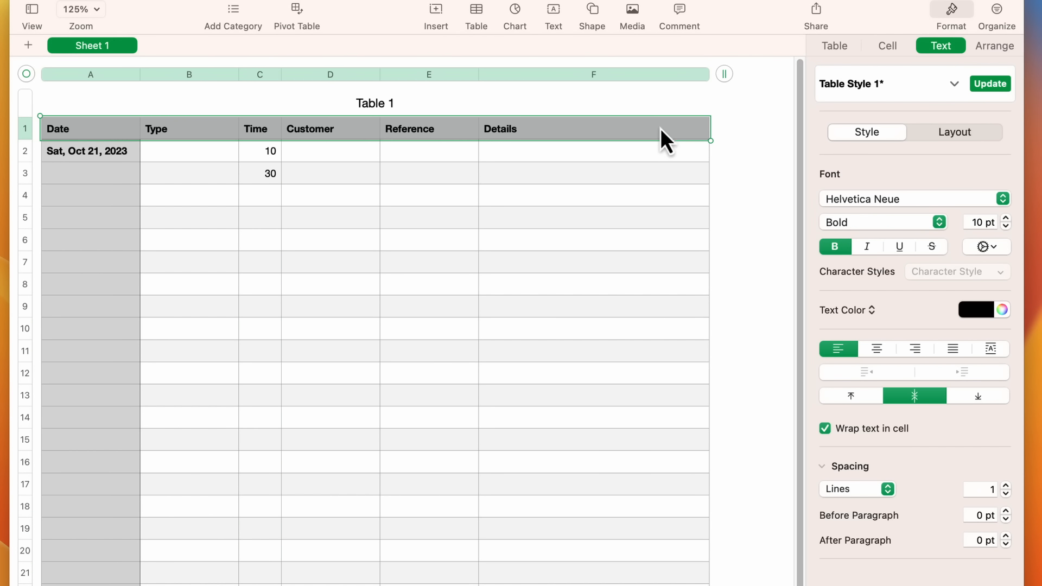
click(877, 350)
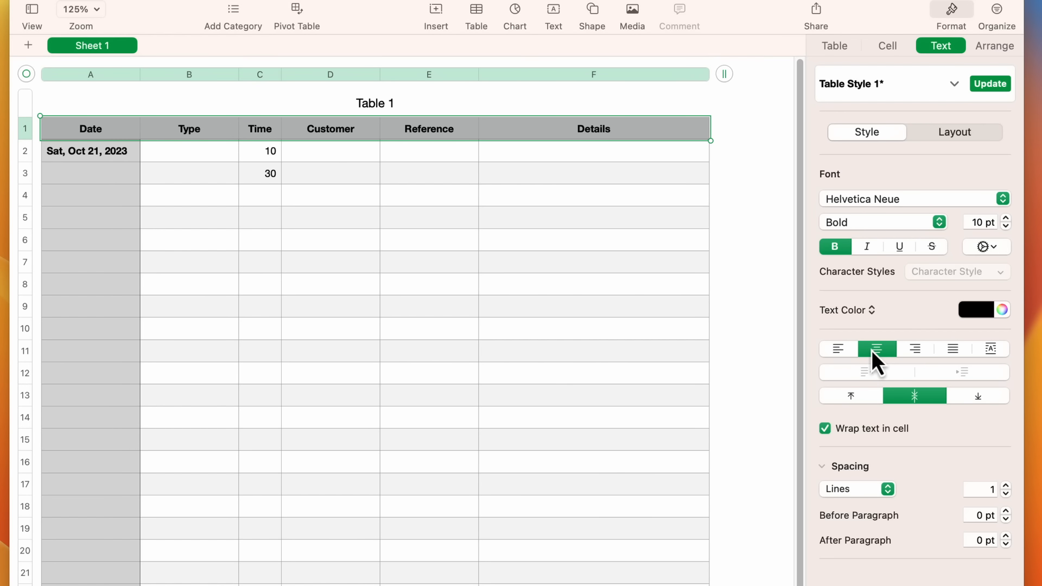
- Narrow the Reference column to fit its header more closely
click(368, 134)
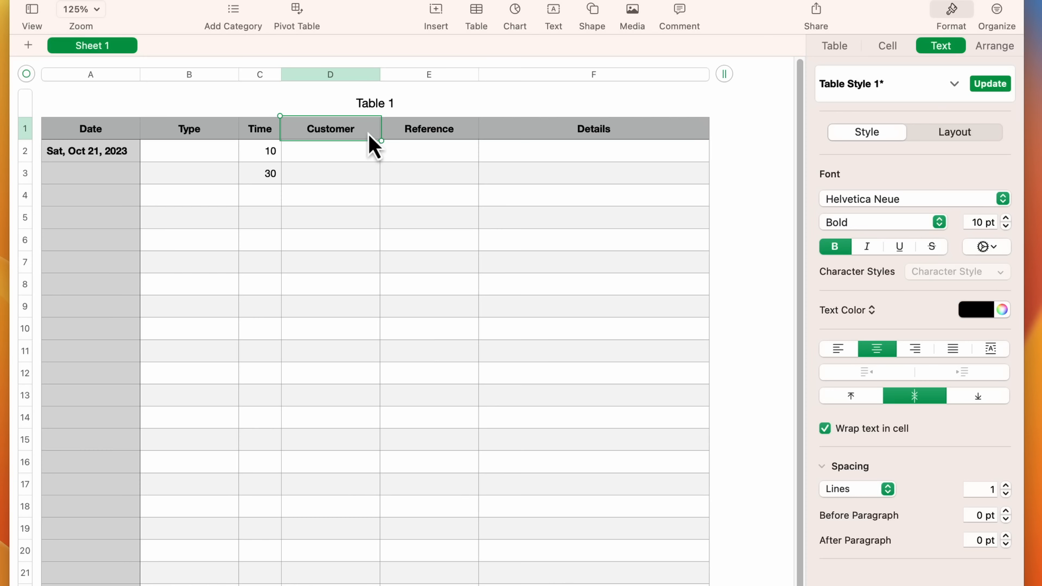
click(474, 132)
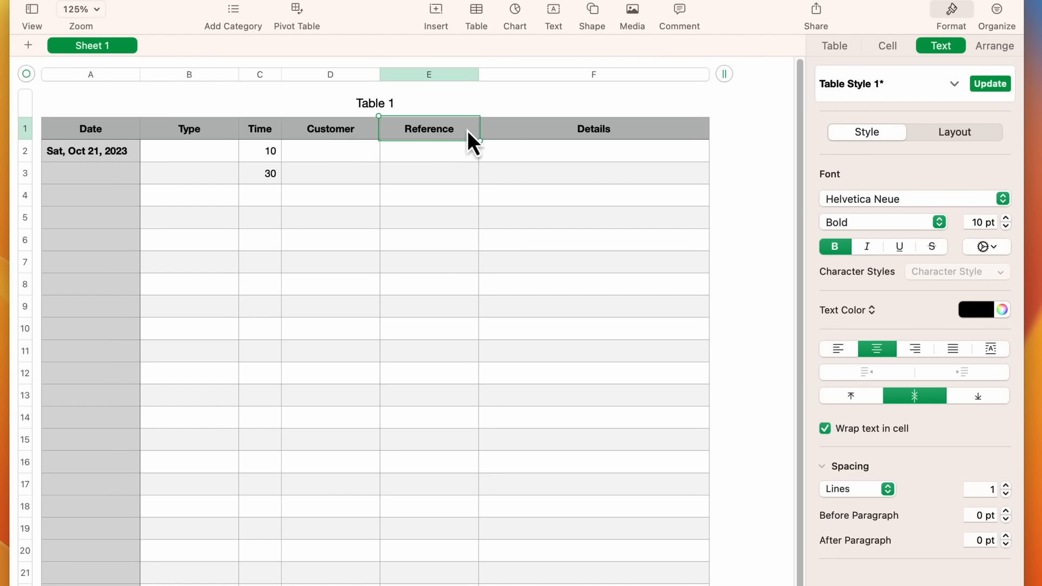
drag(477, 74, 449, 77)
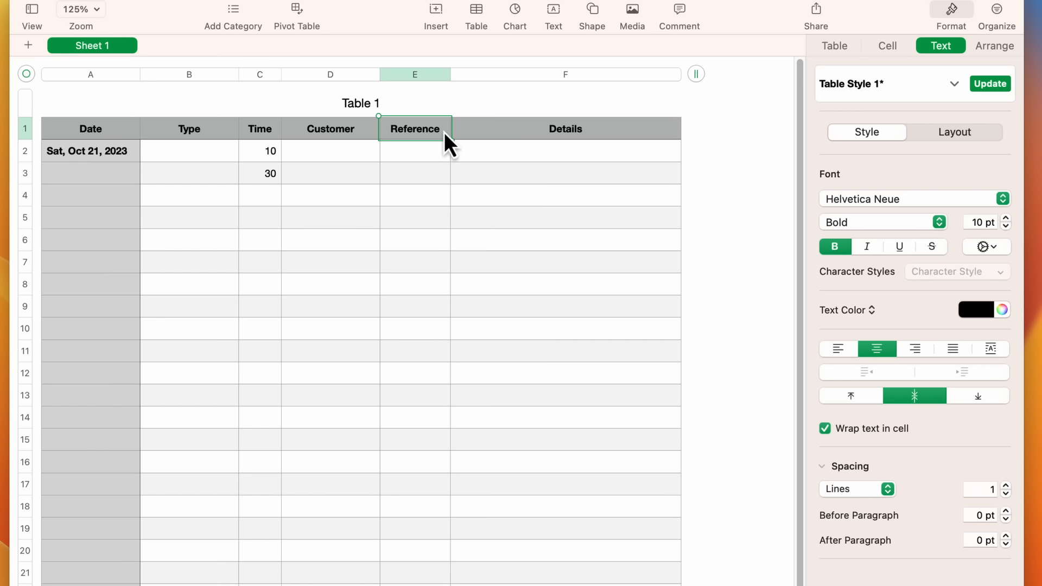
- Give row 8, from column A to F, a light gray color fill as a daily divider
click(123, 285)
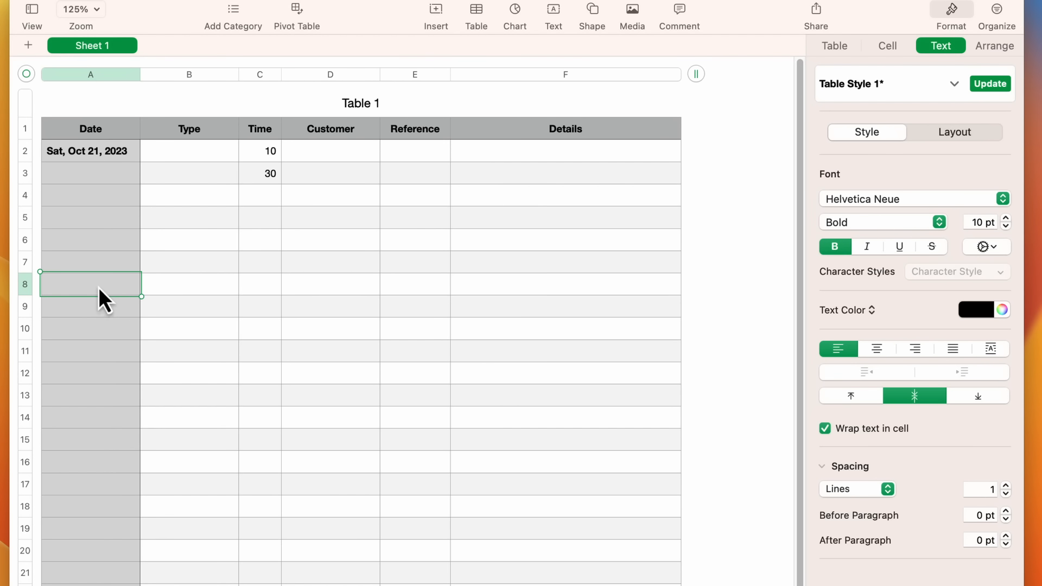
shift+click(633, 285)
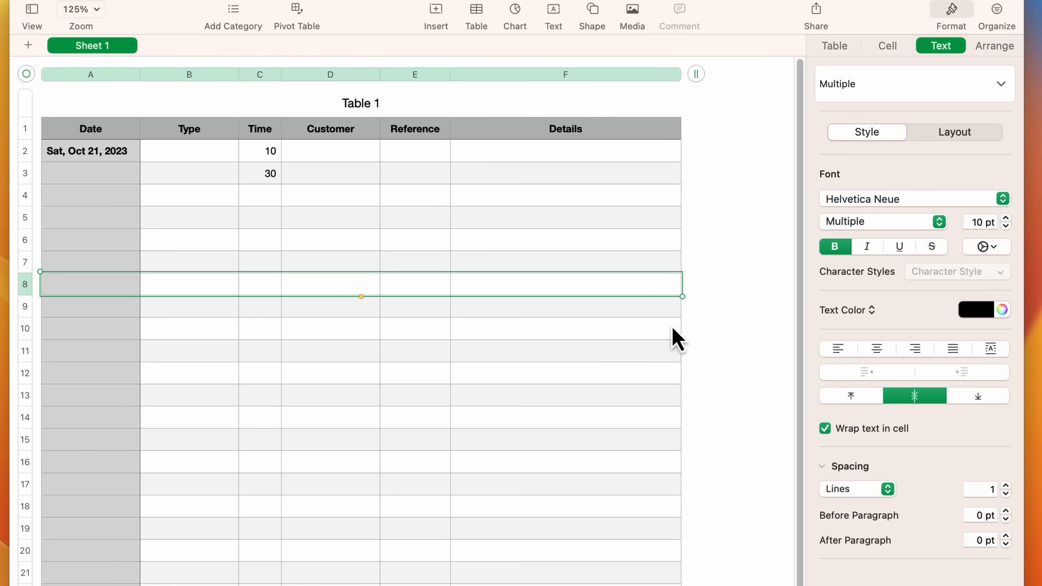
click(896, 45)
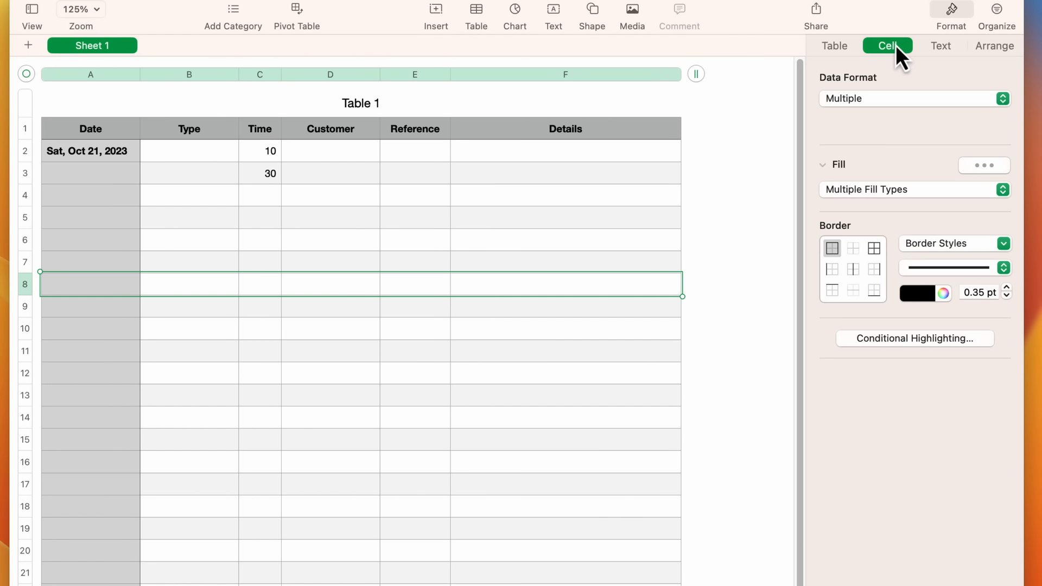
click(861, 196)
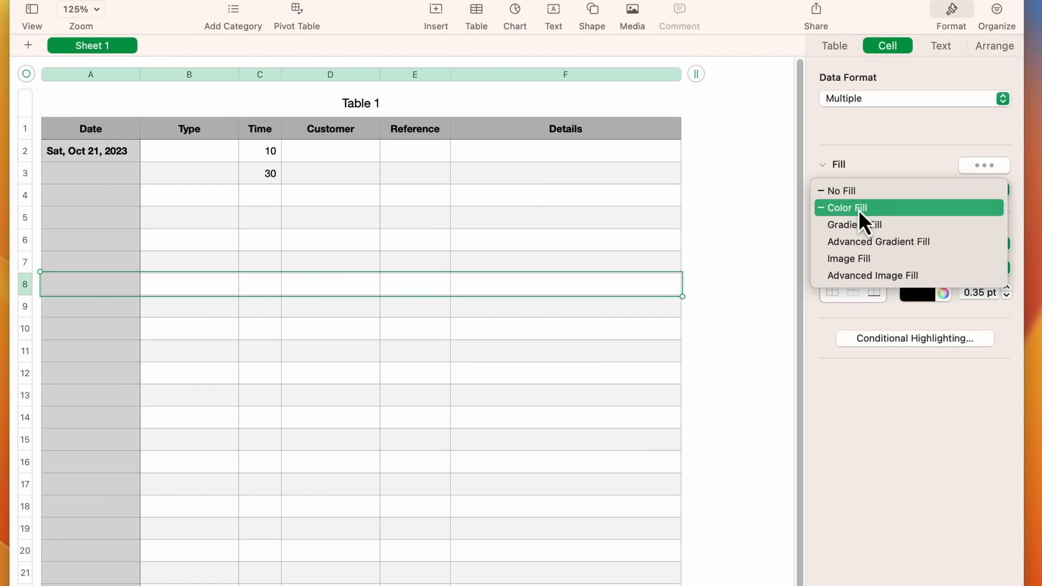
click(860, 212)
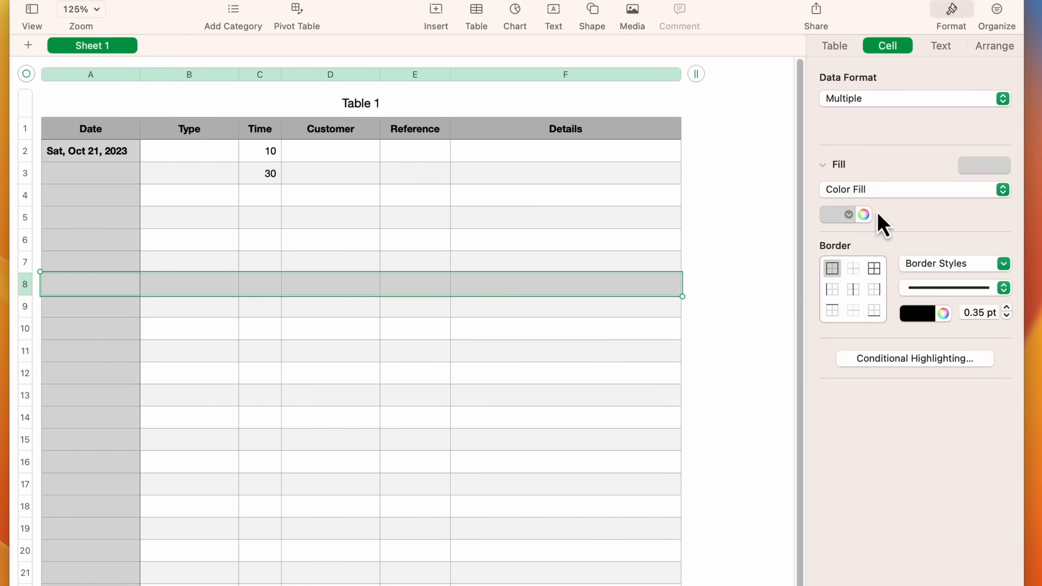
click(830, 217)
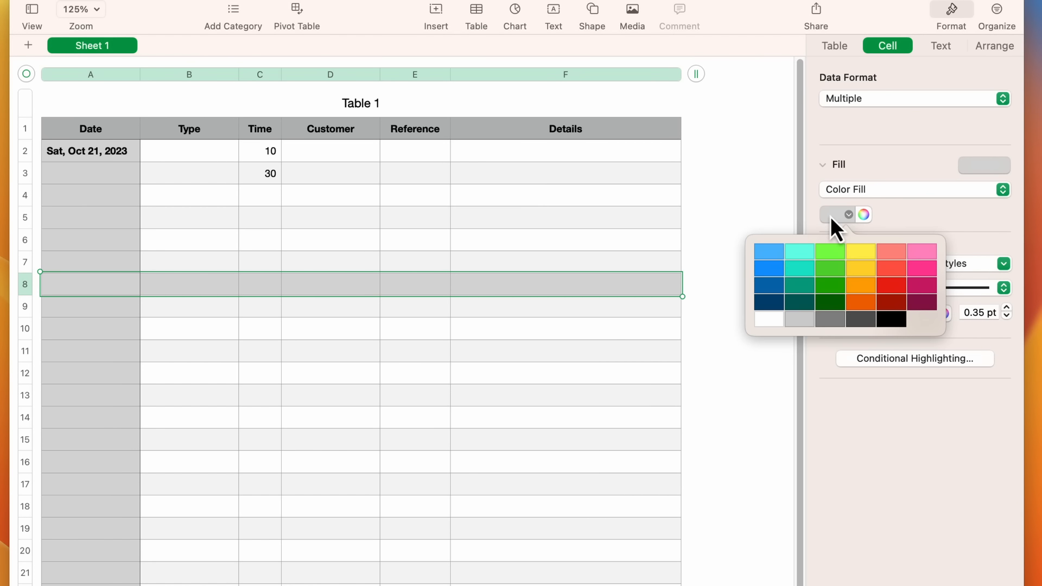
click(802, 320)
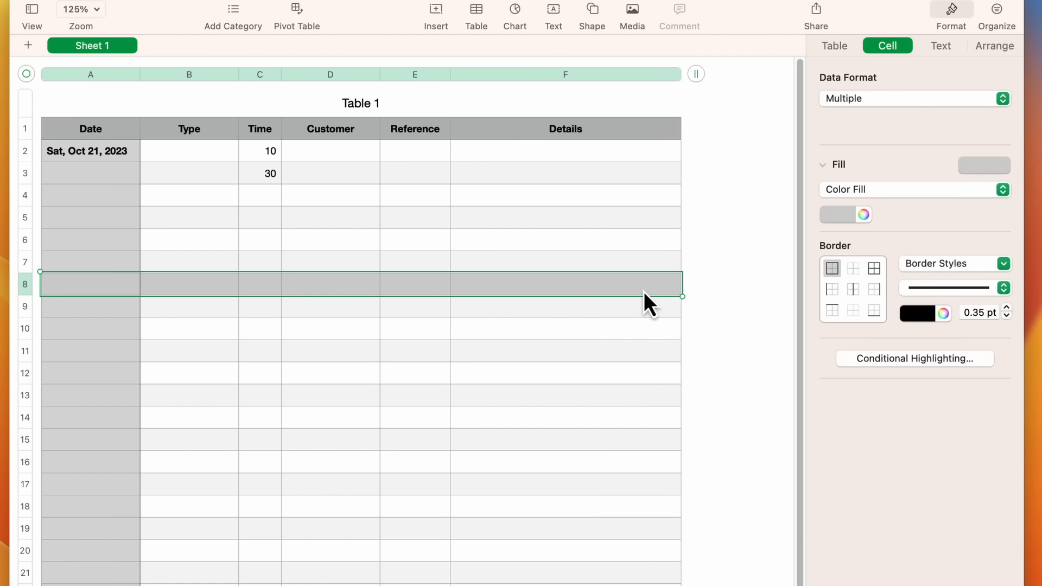
- Place the SUM of cells C2 to C7 in cell C8 and display it in hours and minutes
click(271, 152)
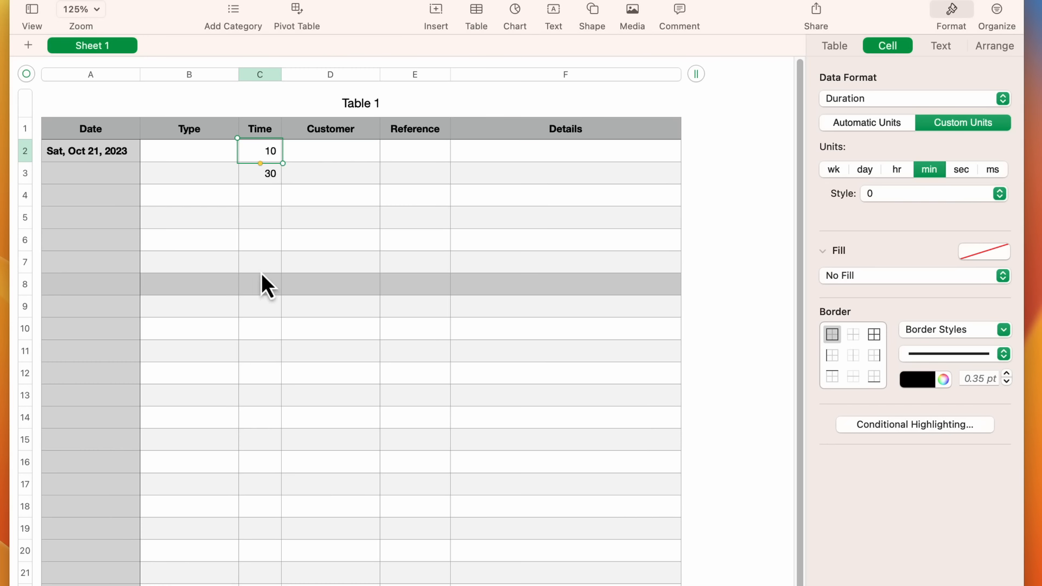
shift+click(275, 263)
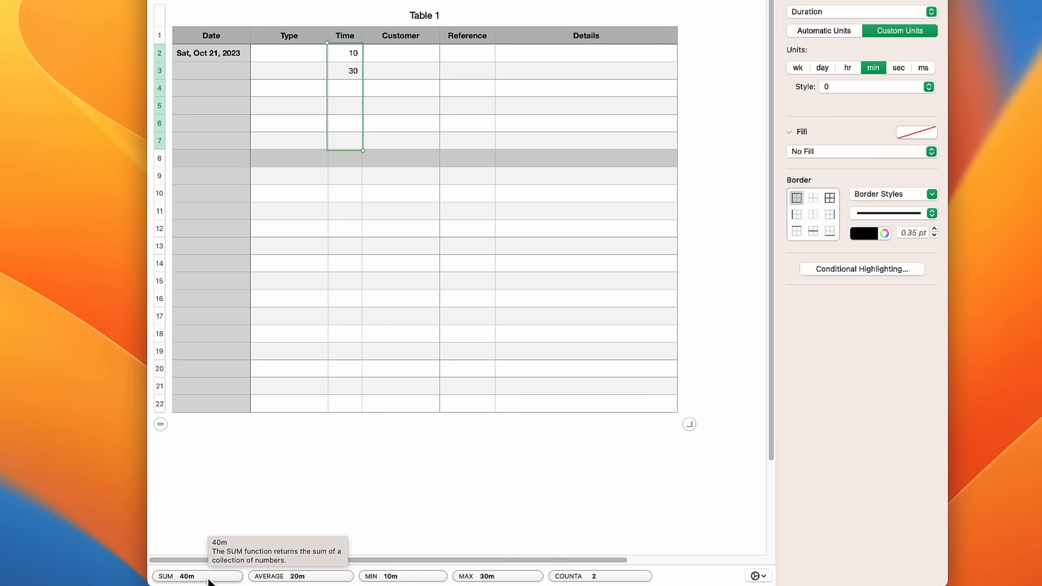
drag(210, 581, 349, 157)
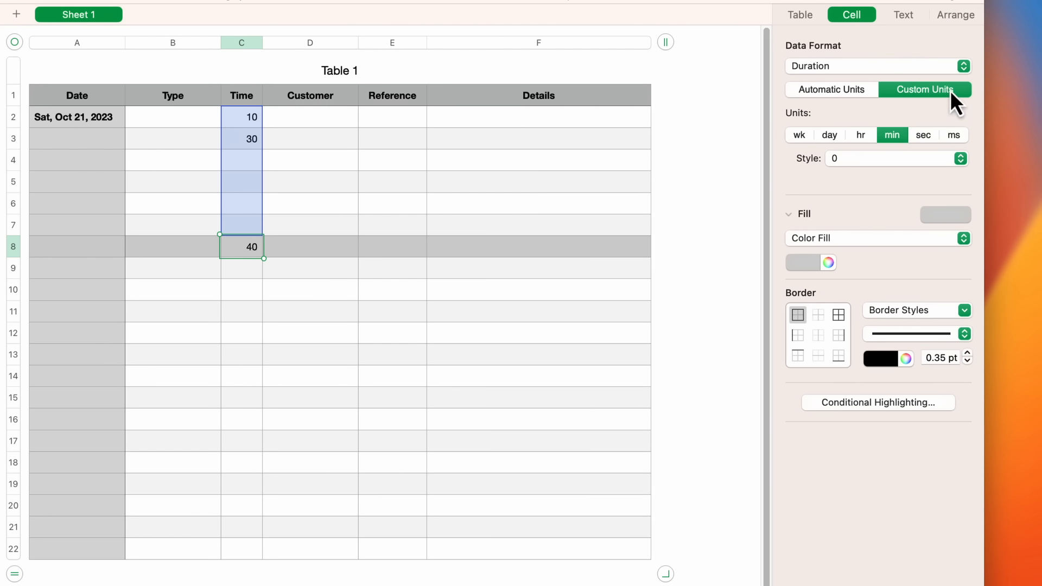
click(861, 135)
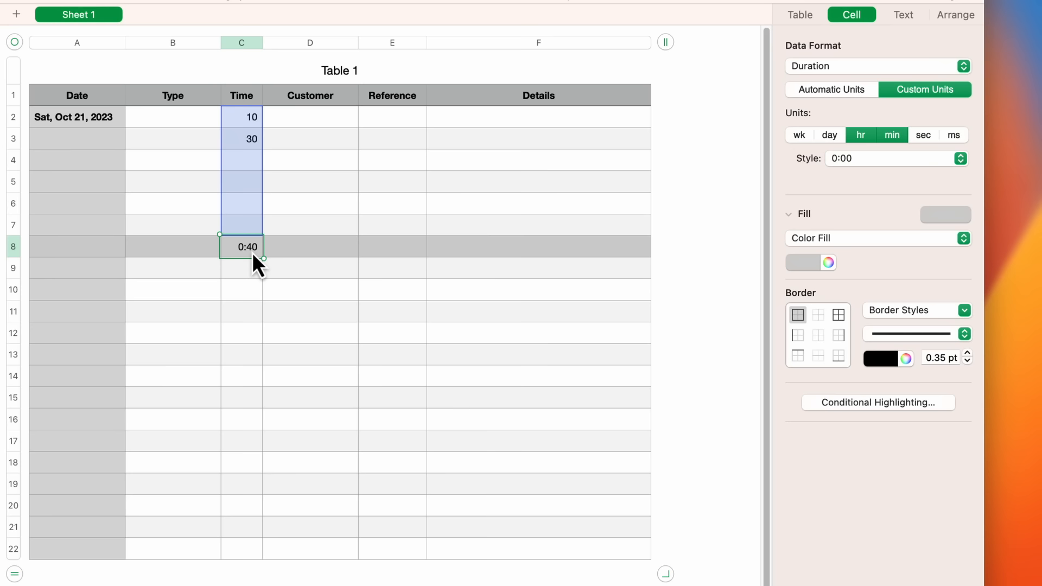
- Clear the test durations from cells C2 and C3
click(236, 124)
shift+click(246, 142)
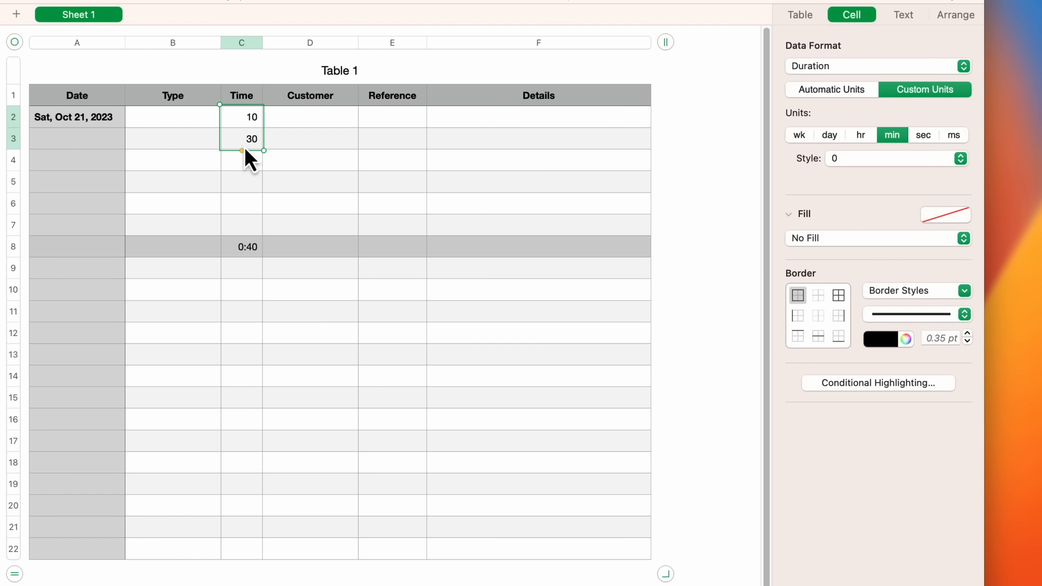
key(Delete)
- Log a 30-minute Call - Internal for "Daily Meeting" in row 2 and 120 minutes of Documentation for "Continued working on user documentation" in row 3
click(190, 116)
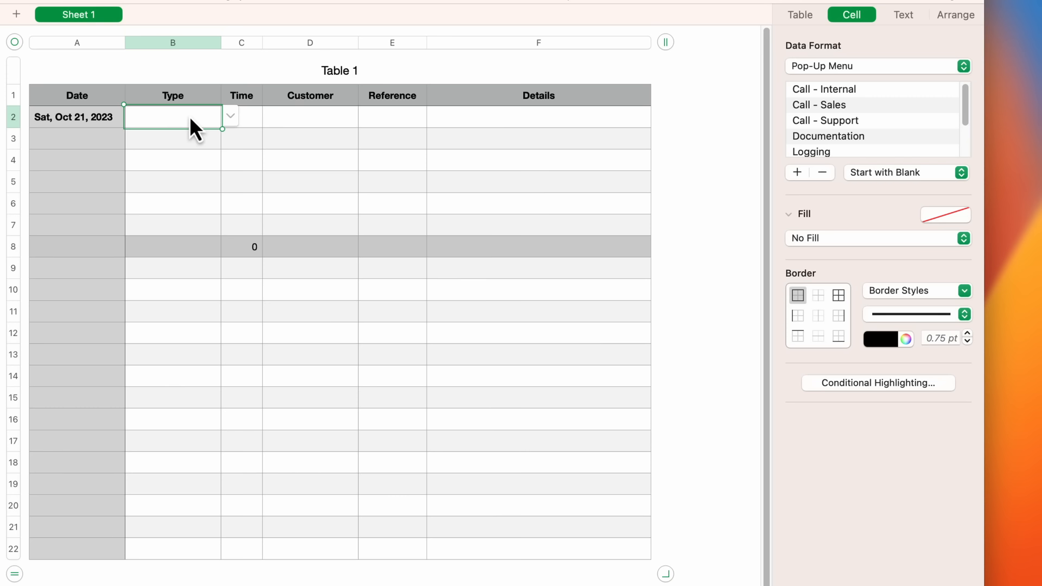
click(190, 118)
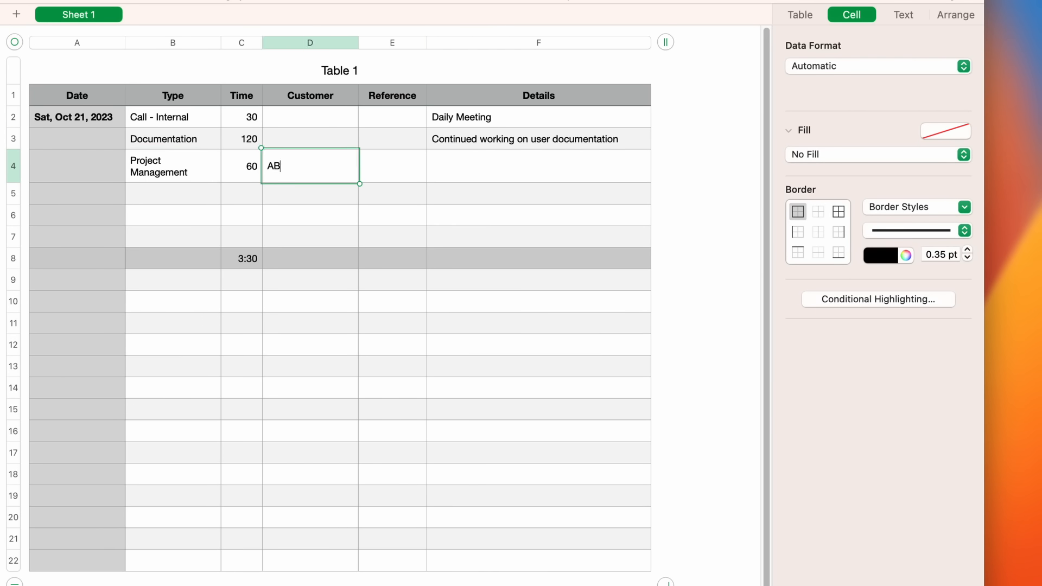
- Complete the Project Management row with customer ABC Company, its reference ID and the details "Started organizing install of new customer"
text(C Company)
key(Tab)
text(ID-12)
key(Tab)
text(Started organizing install of new customer)
- Log a Miscellaneous entry of 45 minutes in row 5, with details about running internal errands for a colleague
click(231, 195)
click(178, 315)
text(45)
key(Tab)
key(Tab)
text(Ran internal errands for Dave)
- Log a Lunch and Breaks entry of 60 minutes in row 6 with the details "Out for lunch"
click(179, 220)
click(230, 216)
click(178, 321)
click(243, 217)
text(60)
key(Tab)
key(Tab)
key(Tab)
text(Out for lunch)
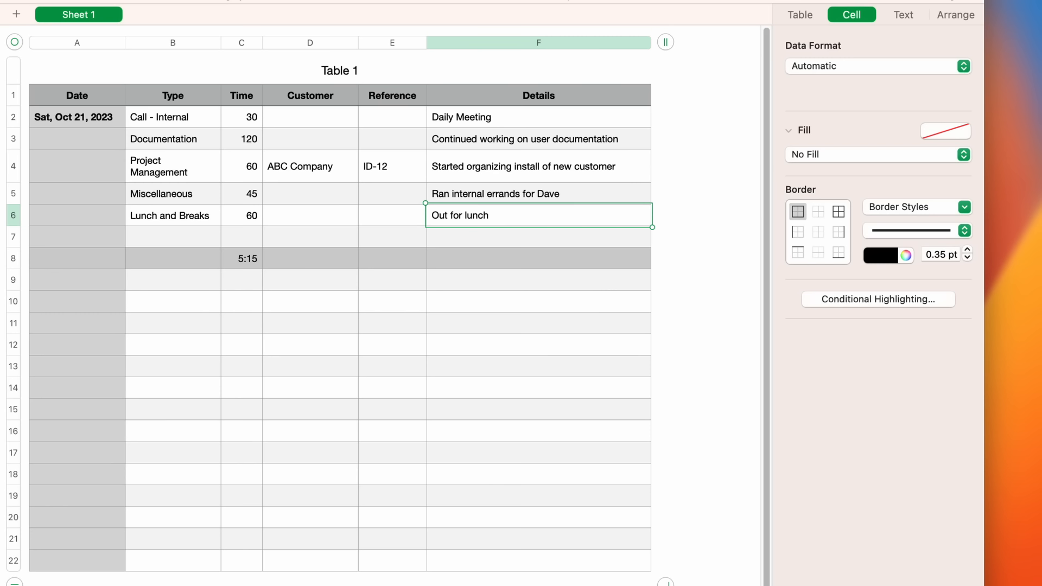
- View the options for adding a row at cell C7, closing them without choosing one
click(241, 236)
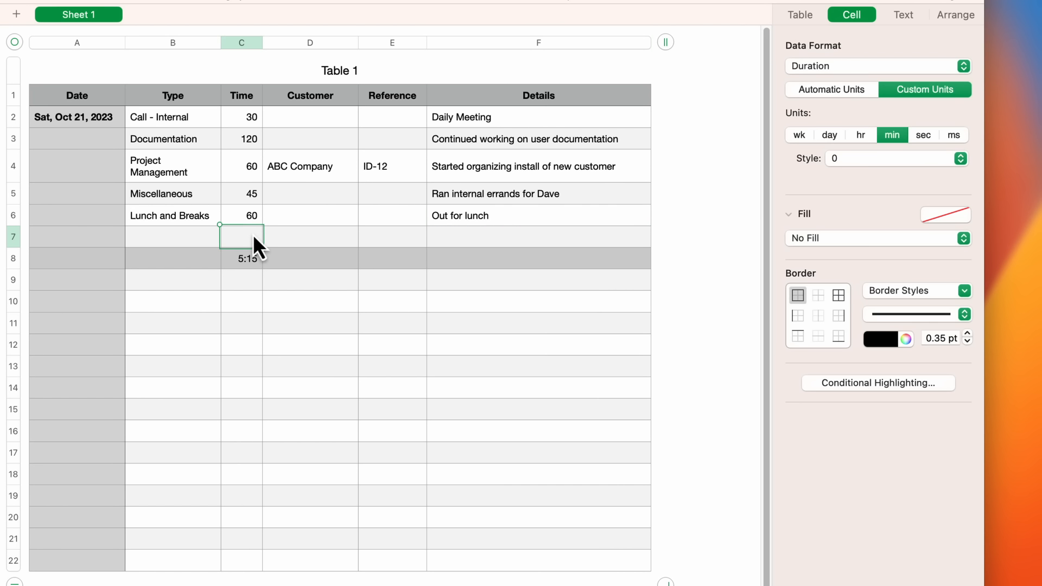
right_click(254, 238)
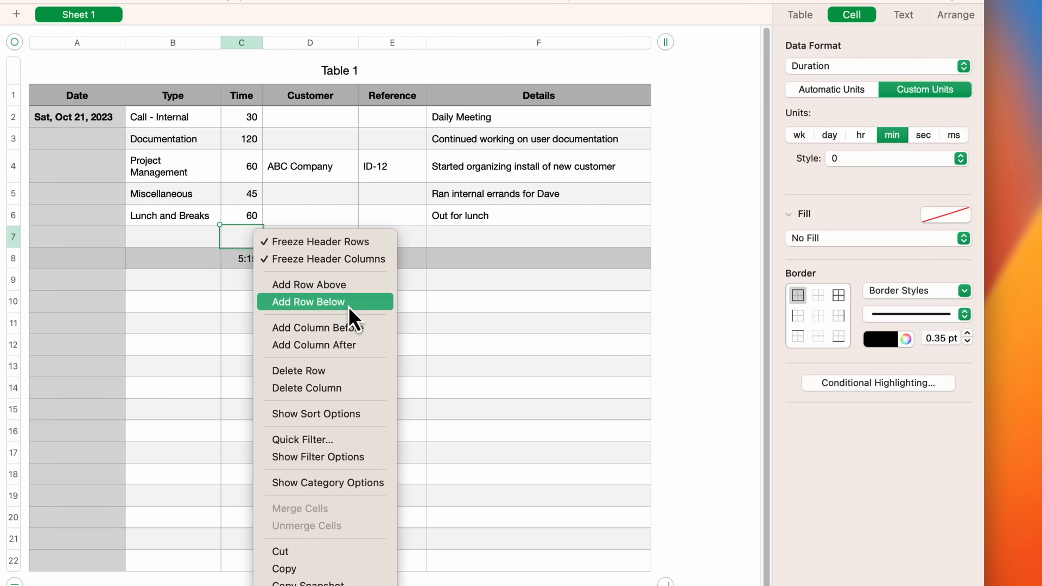
click(242, 240)
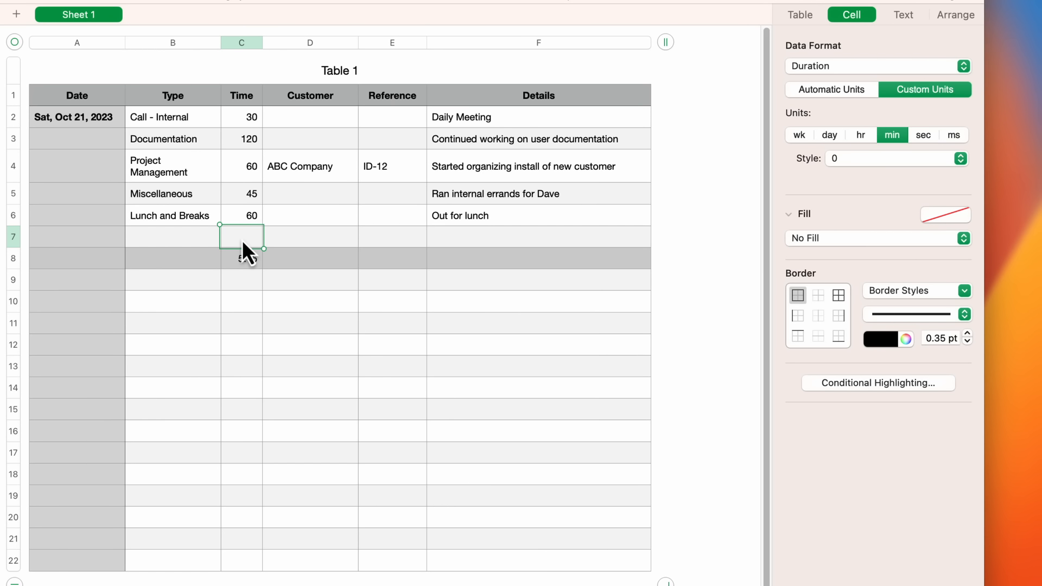
- Try adding a row below row 7 and inspect the total's SUM range, undoing the addition
key(alt+Down)
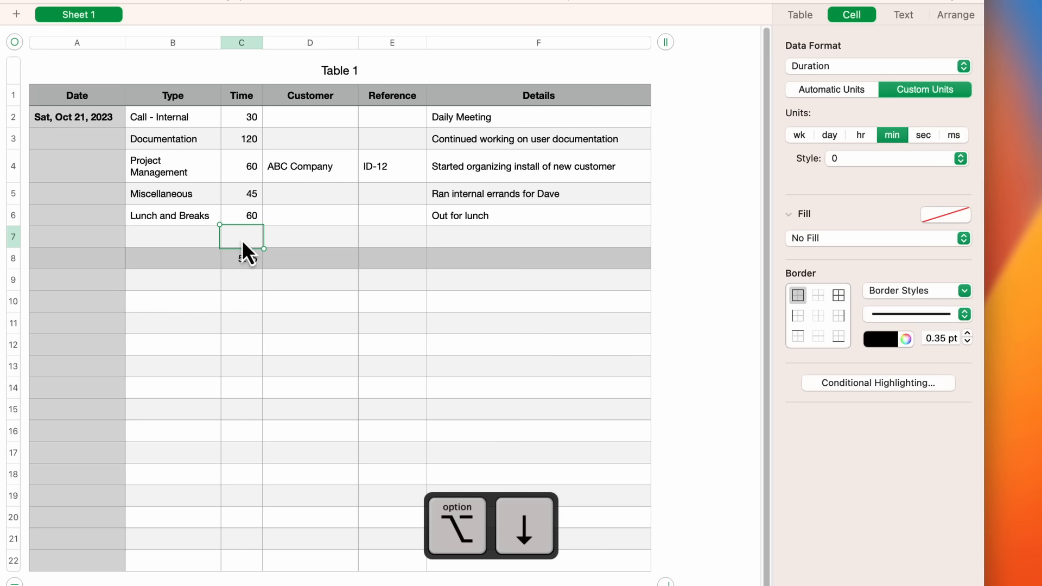
key(alt+Down)
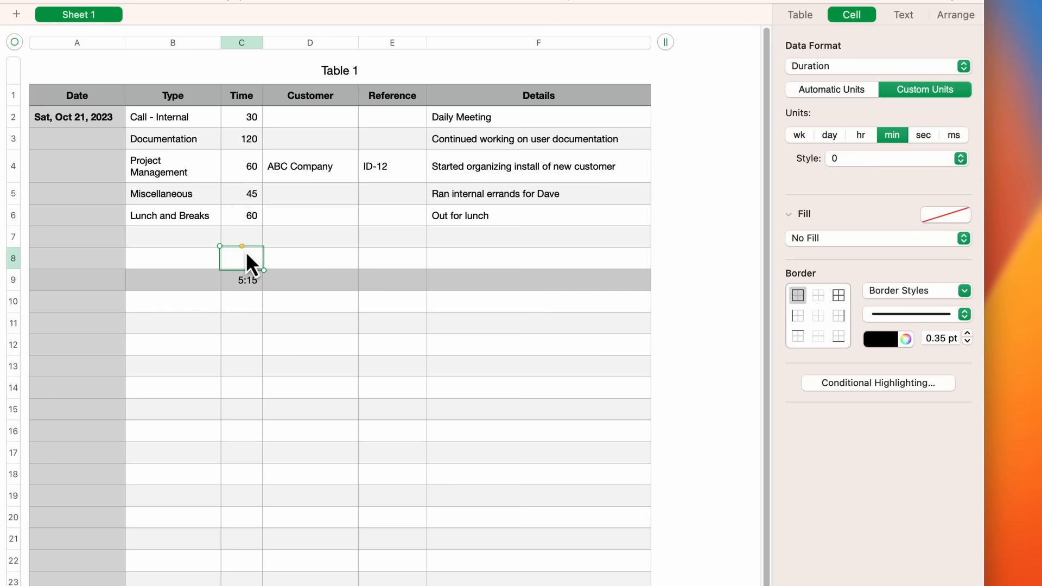
click(249, 285)
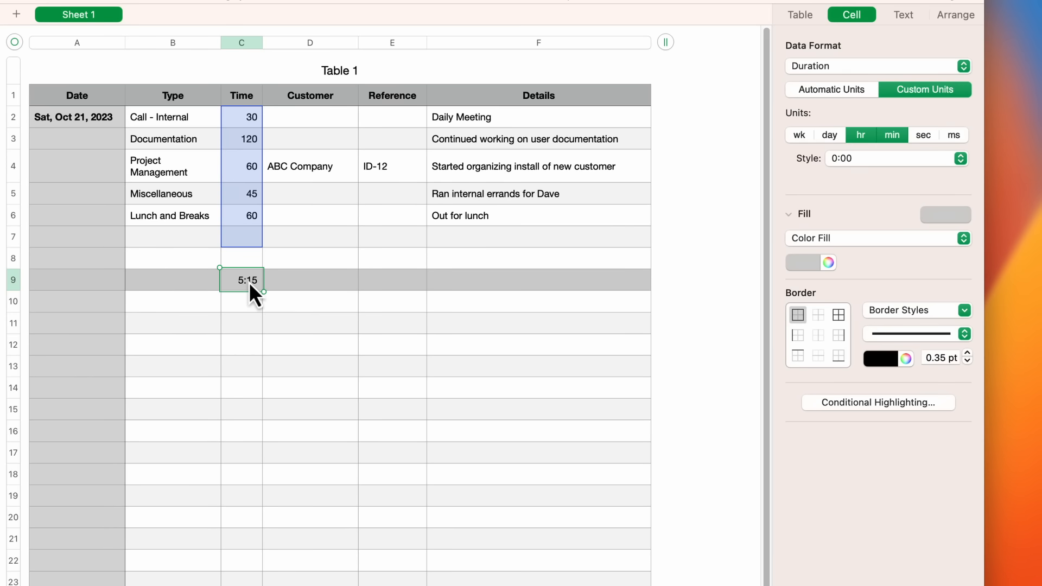
click(249, 282)
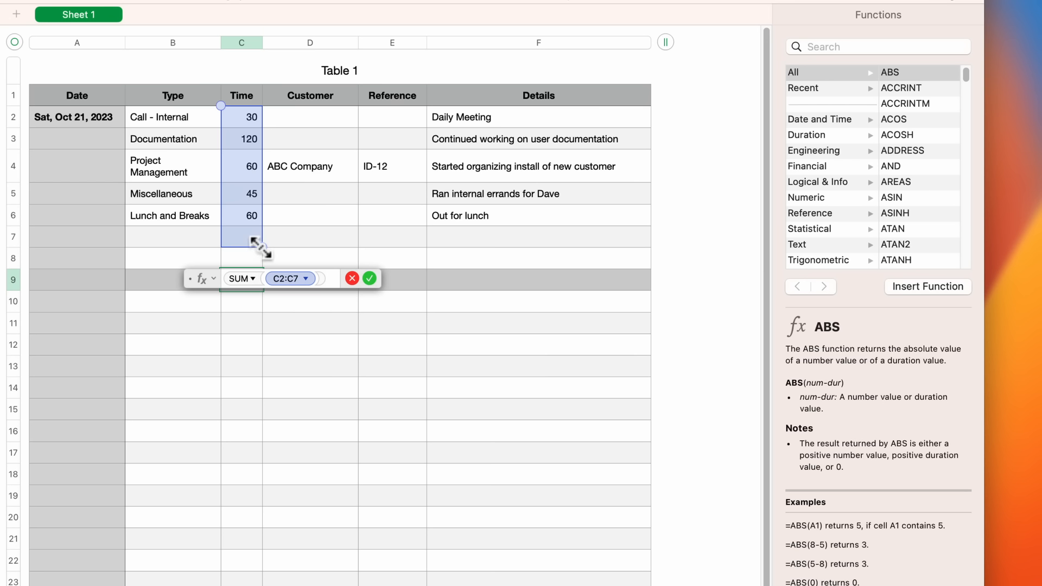
click(353, 281)
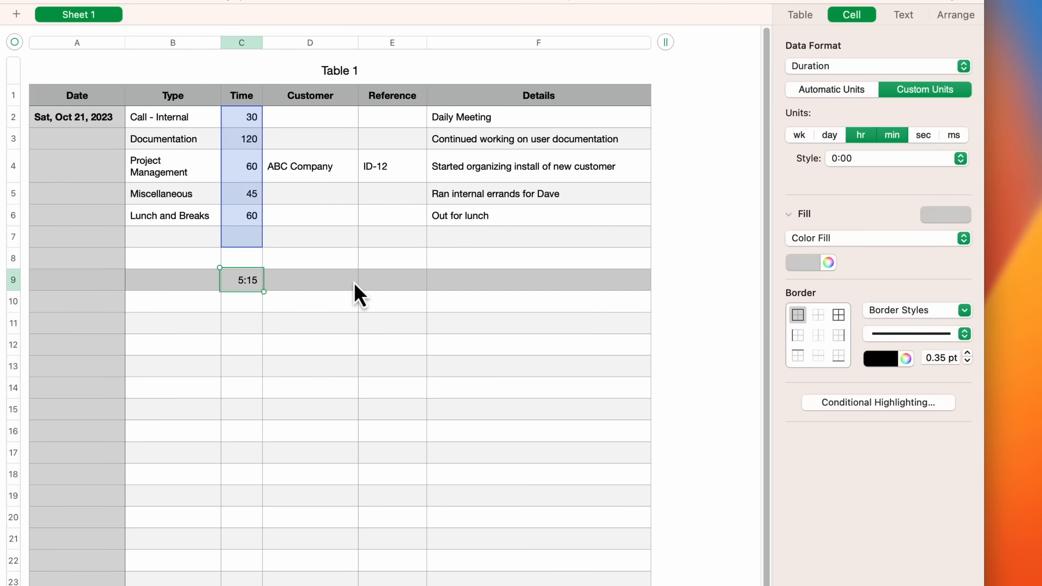
key(super+z)
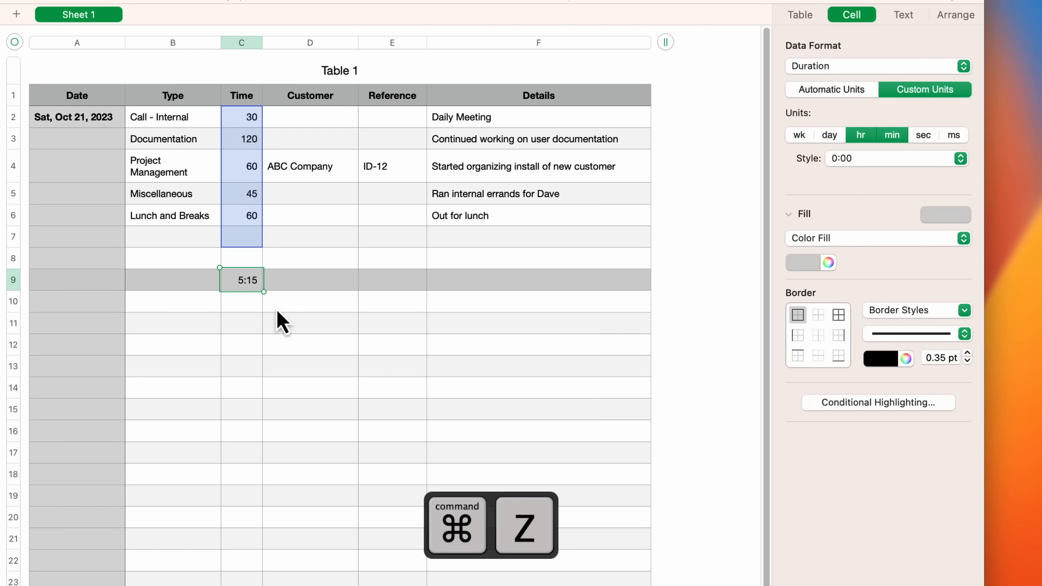
key(super+z)
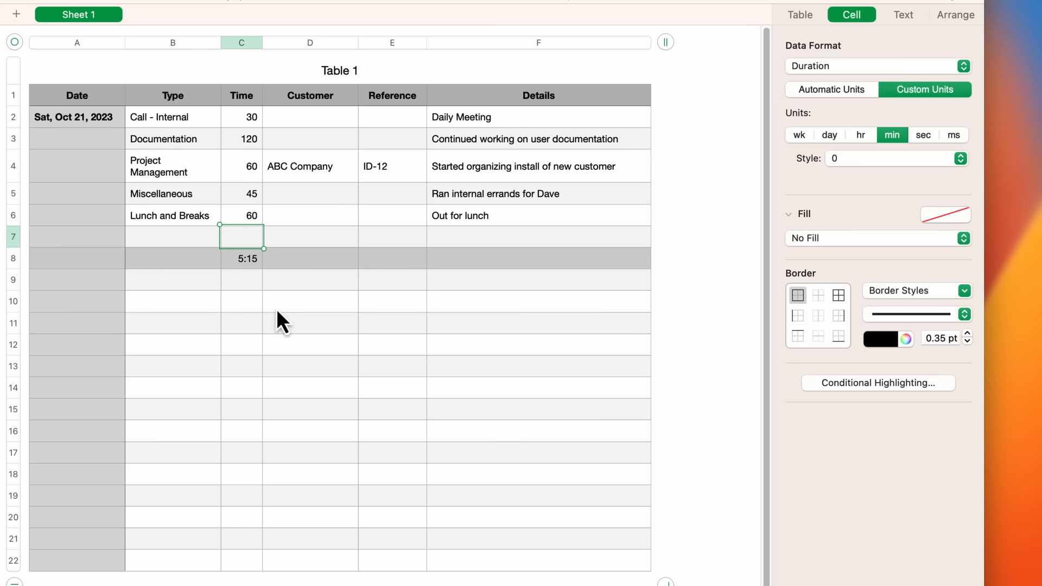
- Add a row above row 7, check the total's SUM range, and add another row below row 7
key(alt)
key(alt+Up)
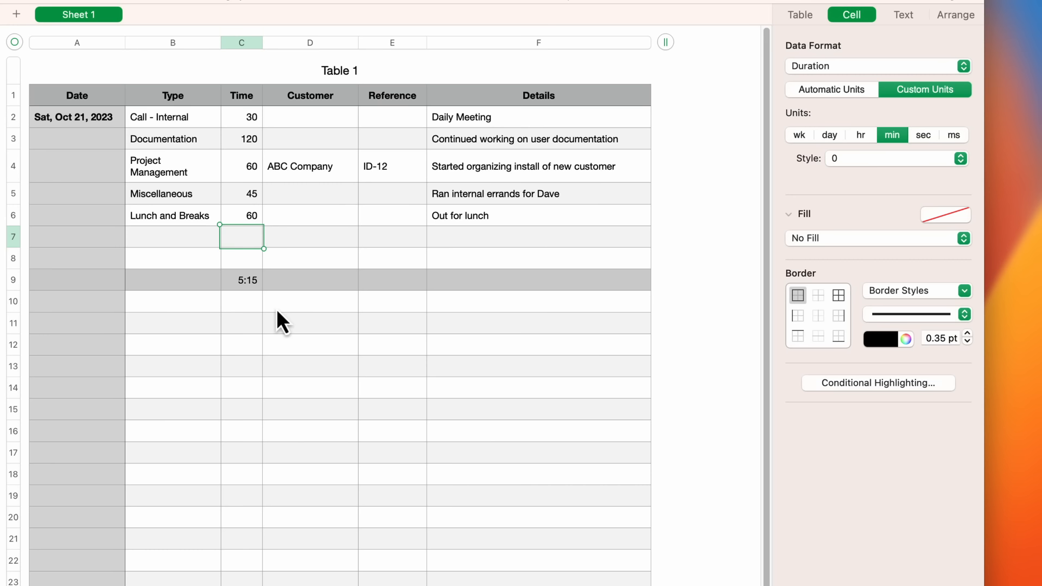
click(249, 283)
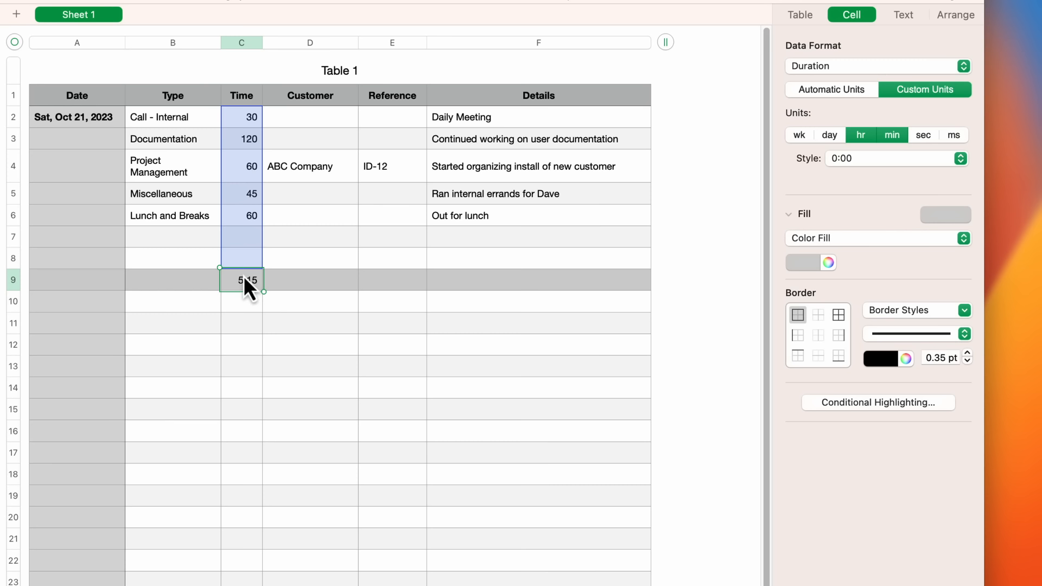
click(248, 241)
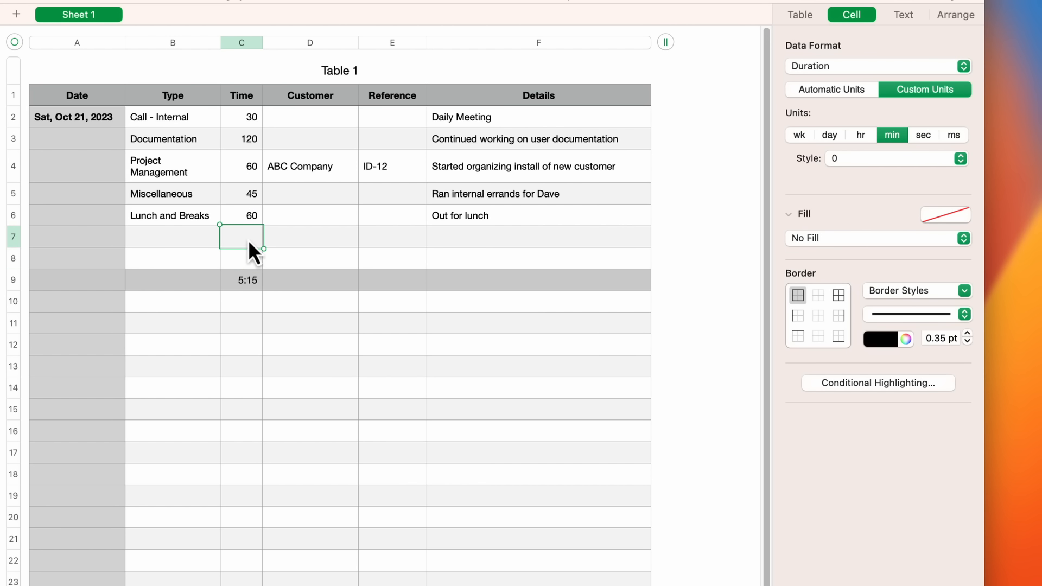
key(alt+Down)
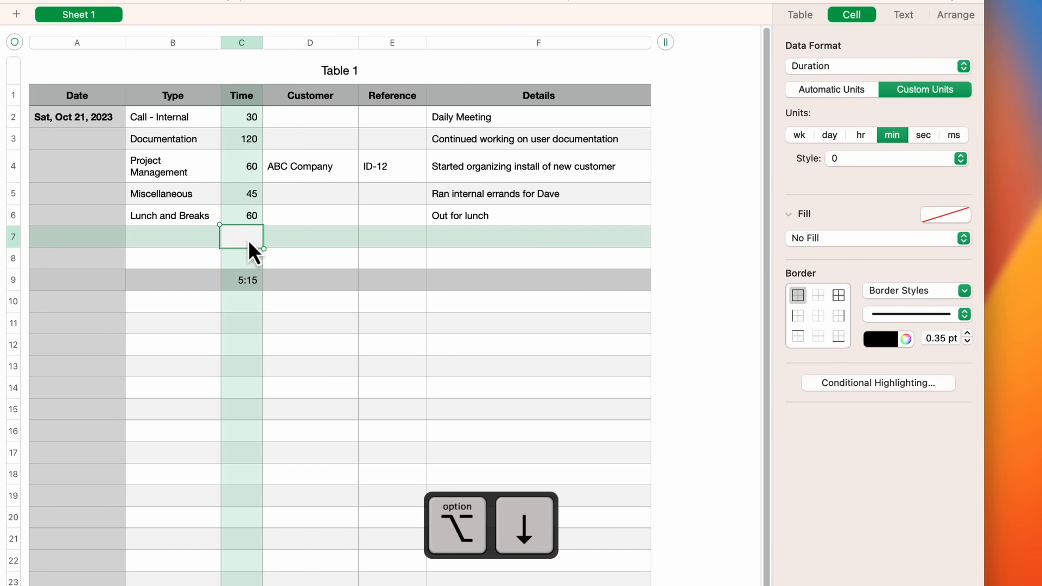
- Make the total duration in cell C10 bold
click(249, 302)
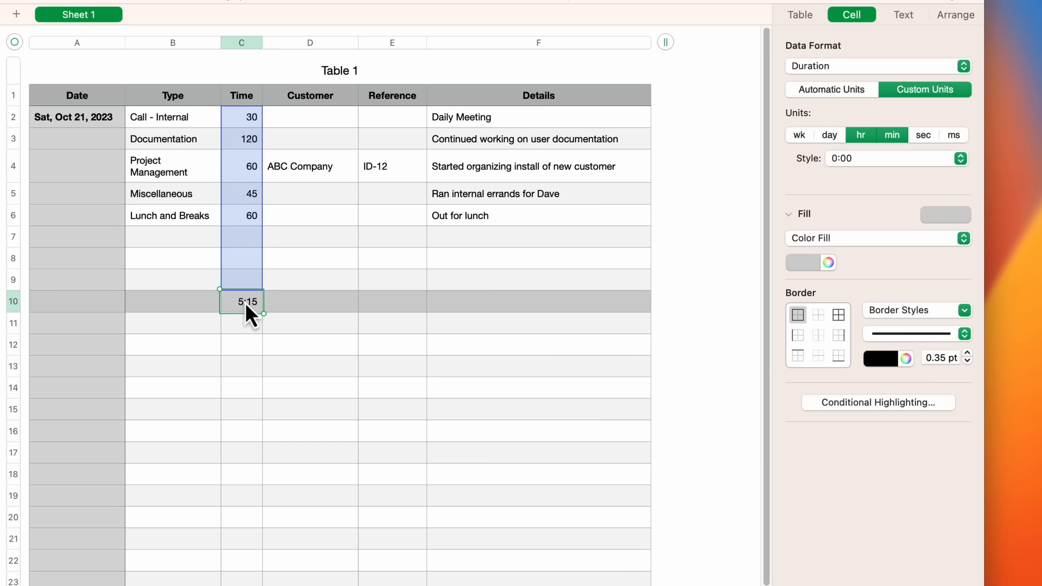
key(super+b)
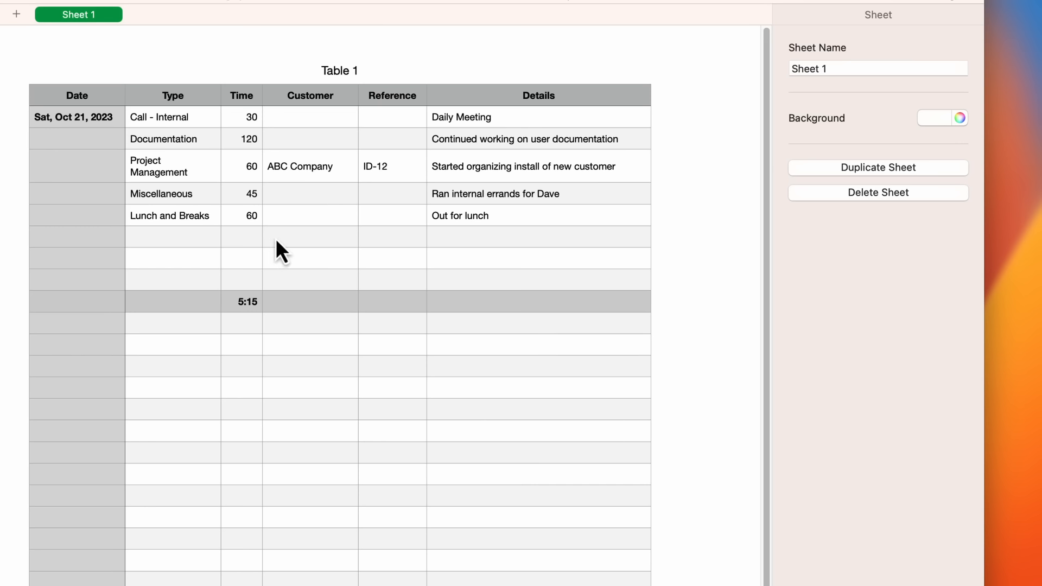
click(210, 260)
click(211, 279)
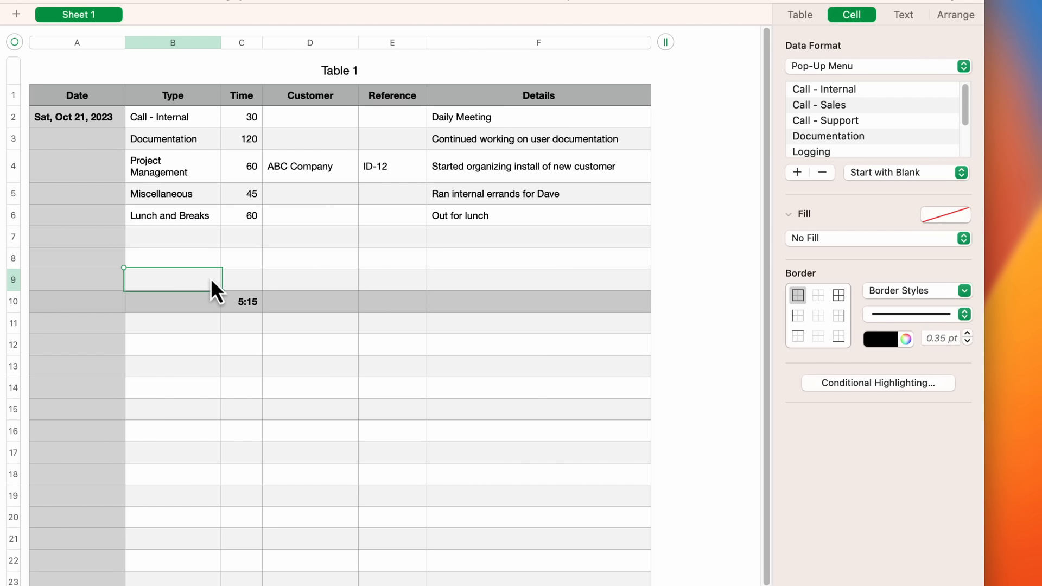
key(Tab)
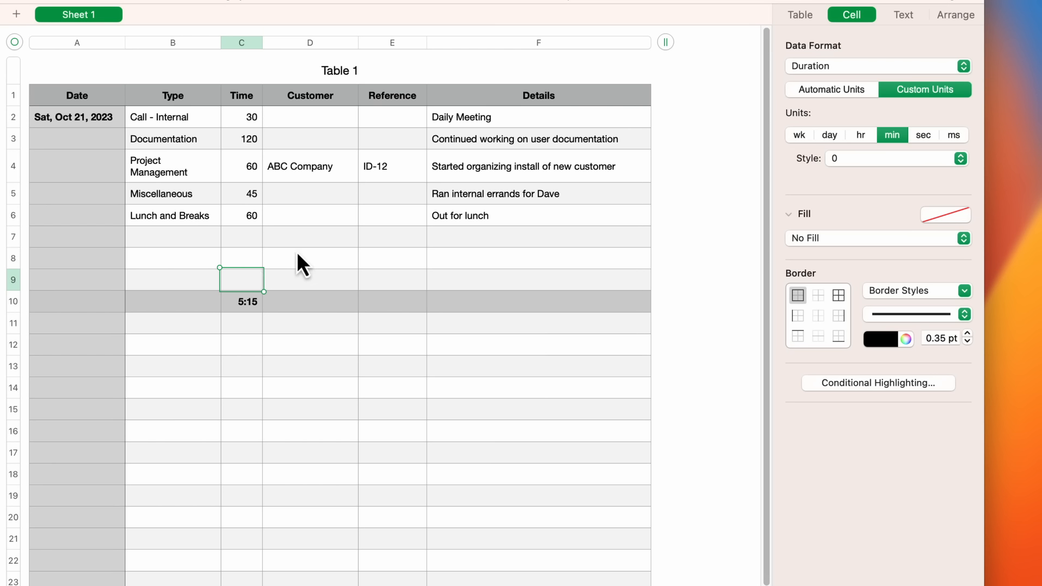
click(243, 257)
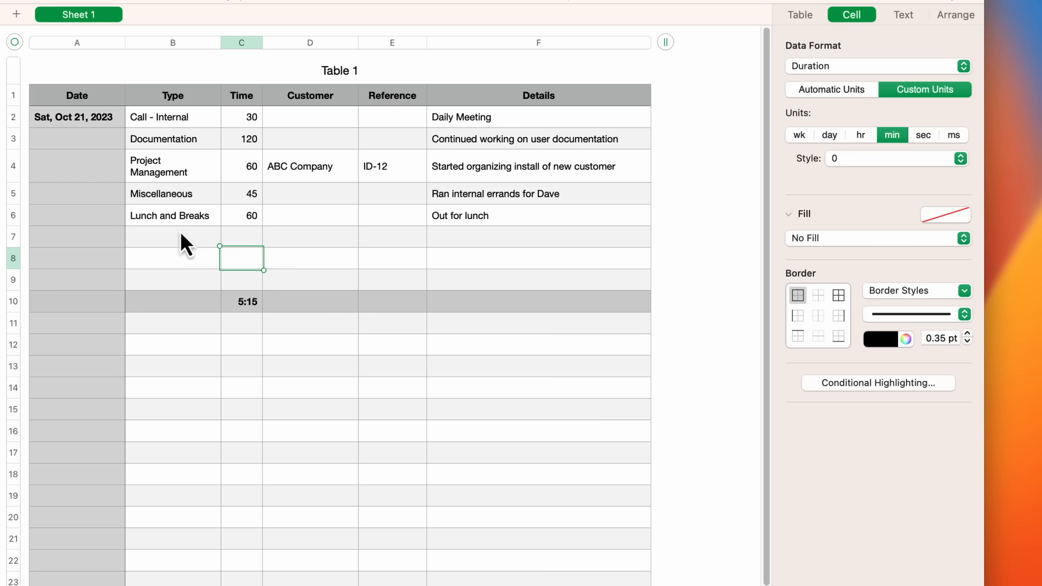
- Start a Call - Support entry of 30 minutes in row 7 for the customer Jim's Auto Repair
click(210, 237)
text(Call - Support)
key(Tab)
text(30)
key(Tab)
text(Jim's Auto Repair)
key(Tab)
- Complete row 7 with the reference ID and the details "Handled issue with not being able to connect to company cloud"
text(ID-22	Handled issue with n)
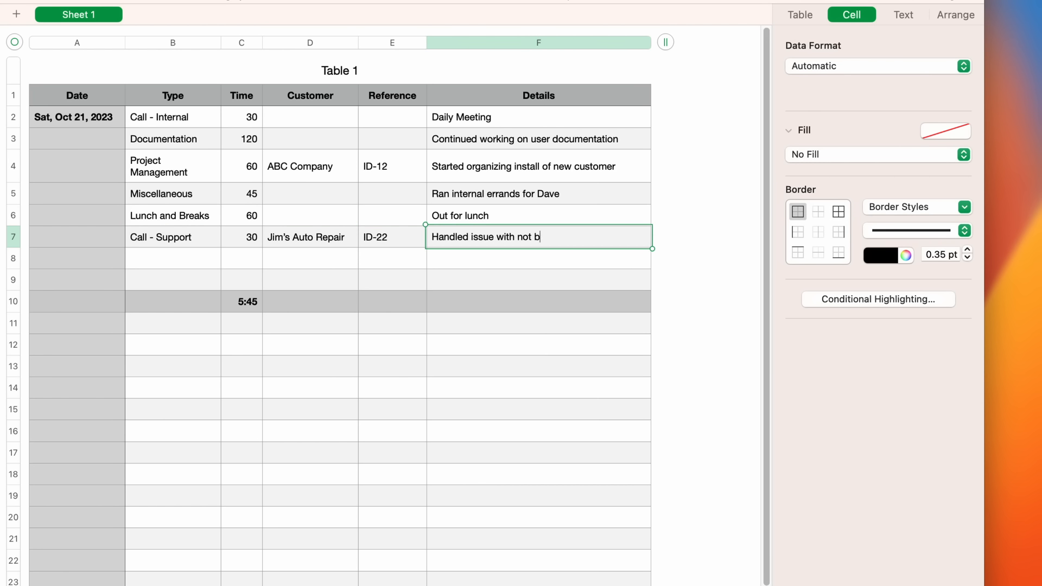
text(ot being able to connect to company cloud)
key(Return)
- Start a Call - Support entry of 45 minutes in row 8, picking the suggested customer Jim's Auto Repair
text(Call - Support)
key(Tab)
text(45)
key(Tab)
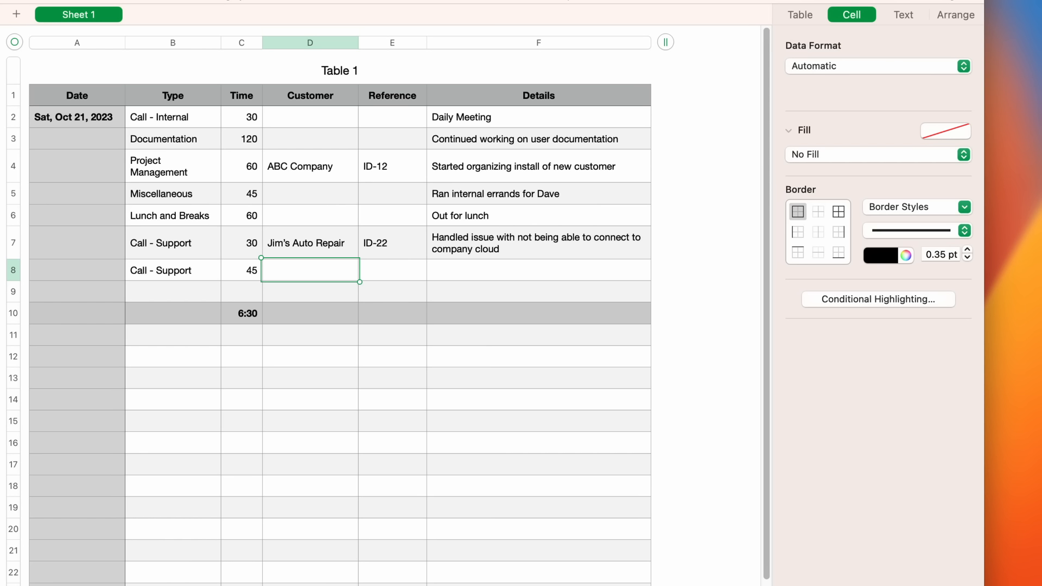
text(jim)
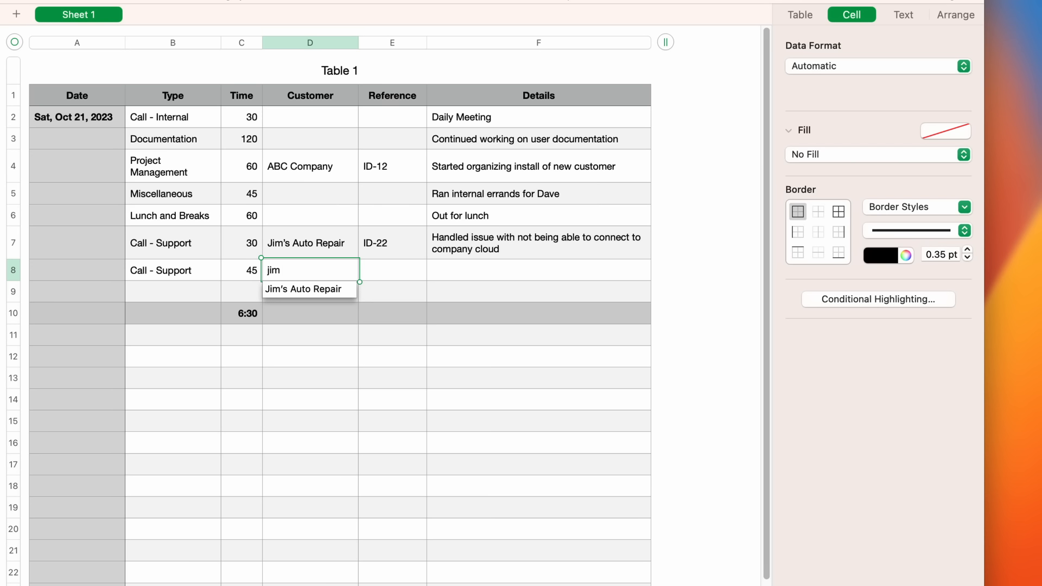
key(Down)
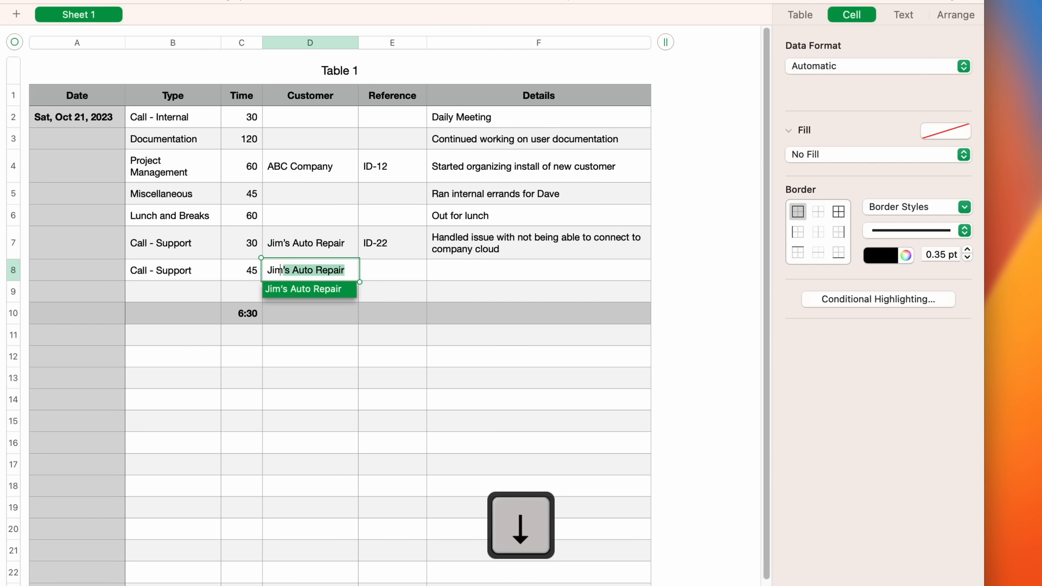
key(Return)
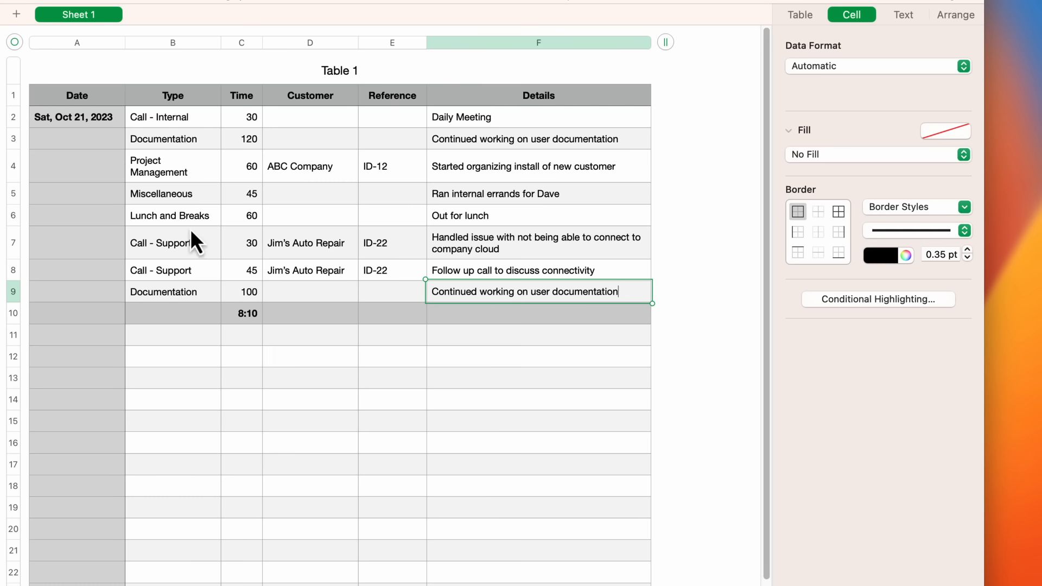
- Enter a formula in A11 that adds 1 day to the date in A2, preserving the reference's row and column
click(103, 126)
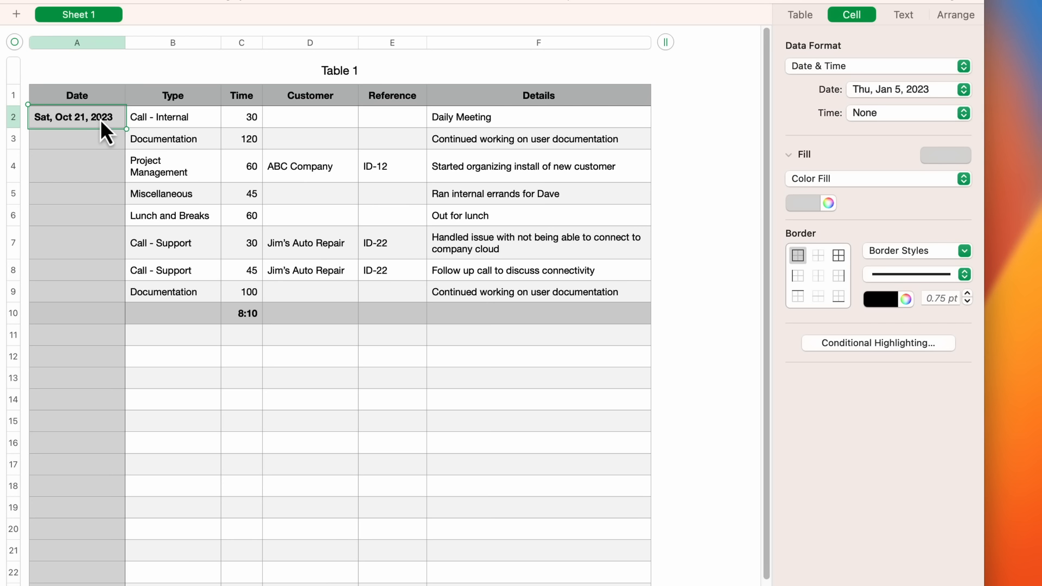
click(98, 340)
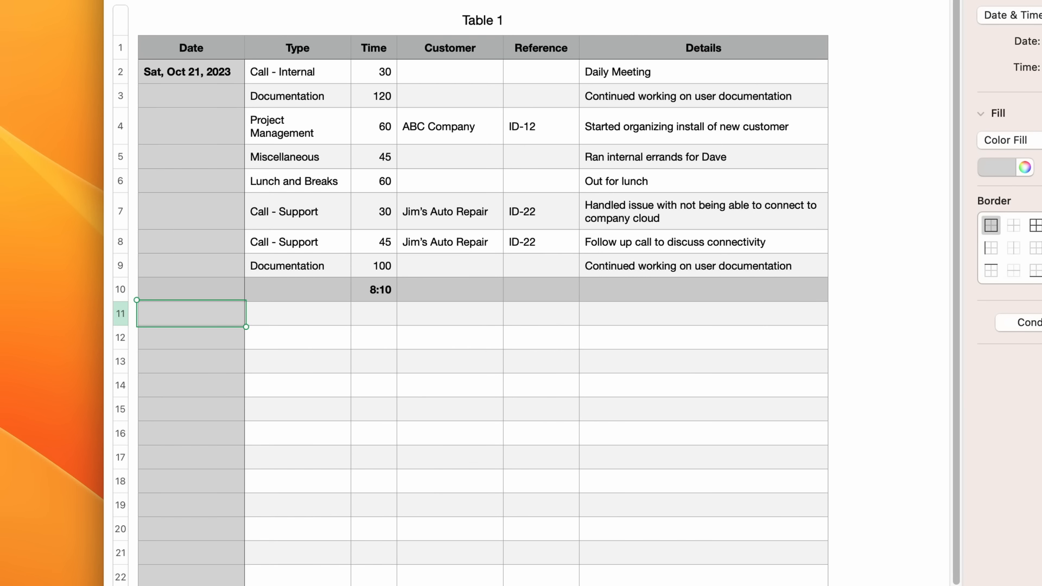
key(equal)
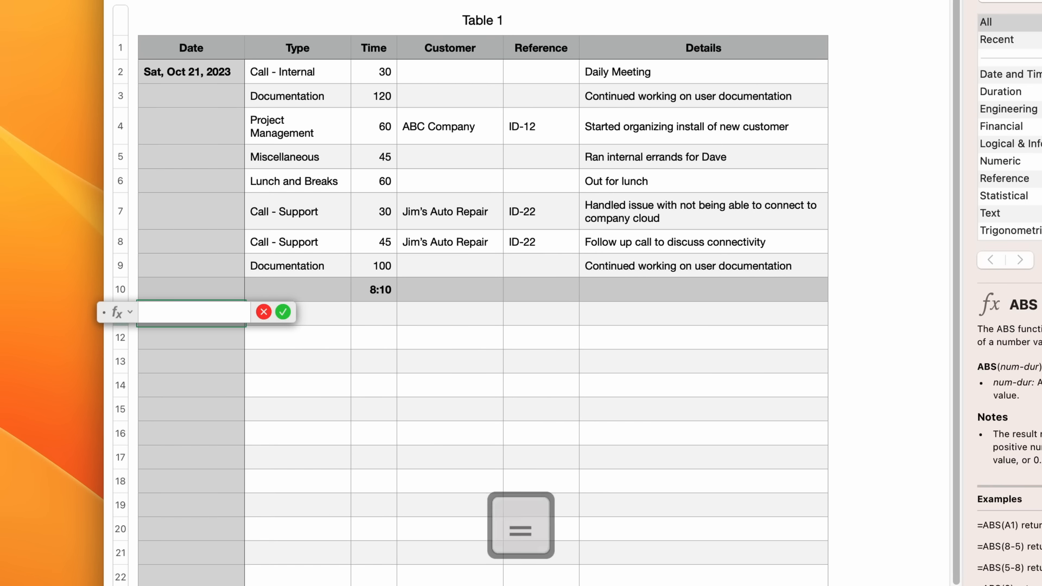
click(225, 73)
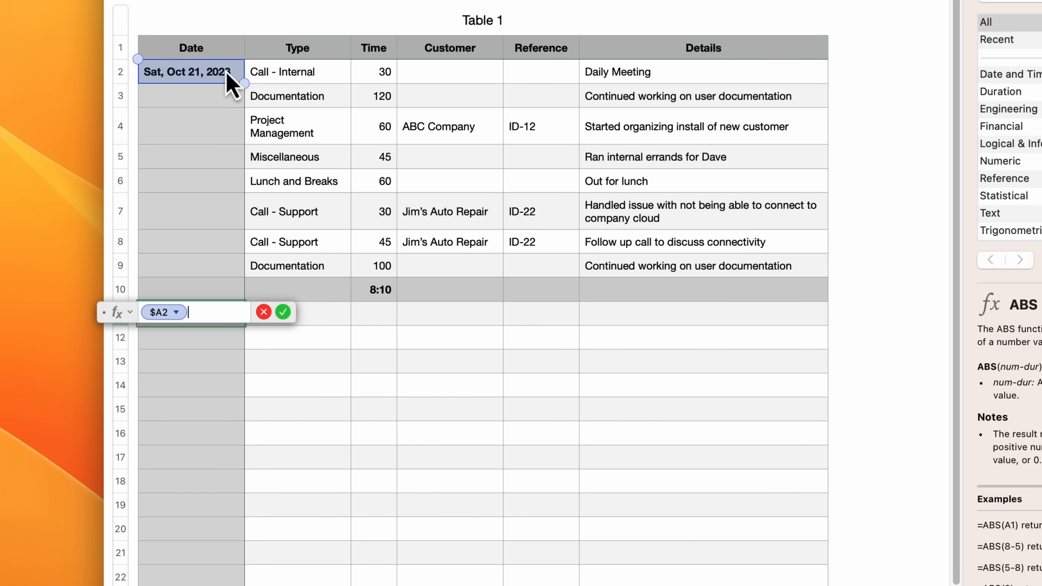
click(176, 313)
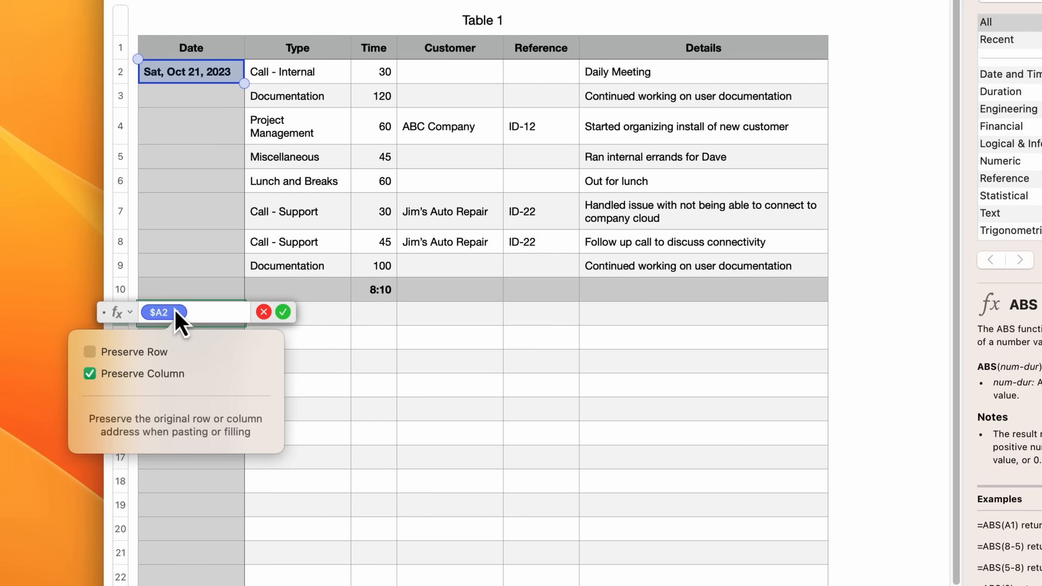
click(90, 352)
click(213, 313)
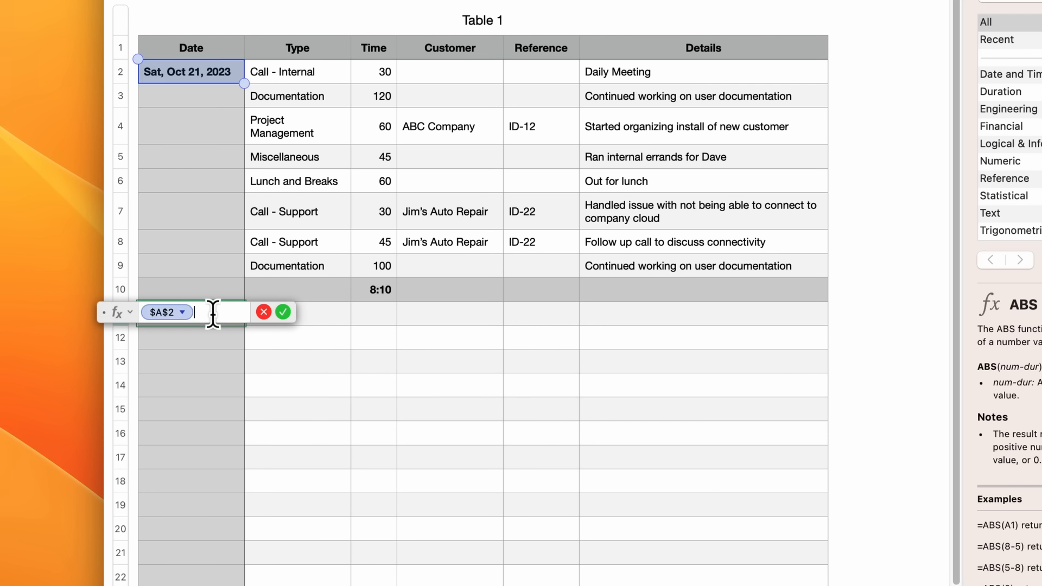
text(+1)
key(Return)
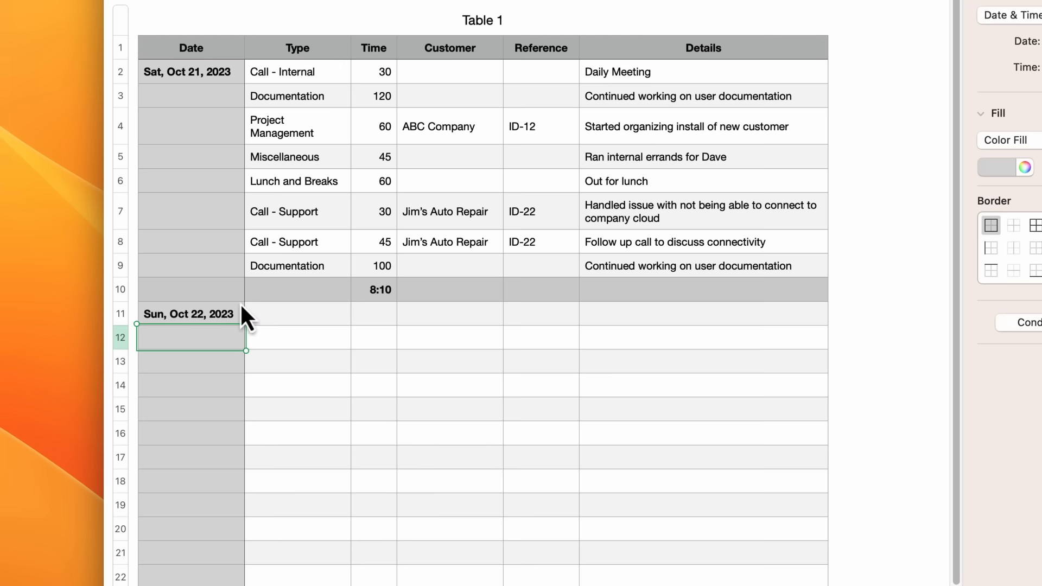
- Copy the date formula from A11 to A19 and change it to add 2 days to A2
click(223, 318)
key(super+c)
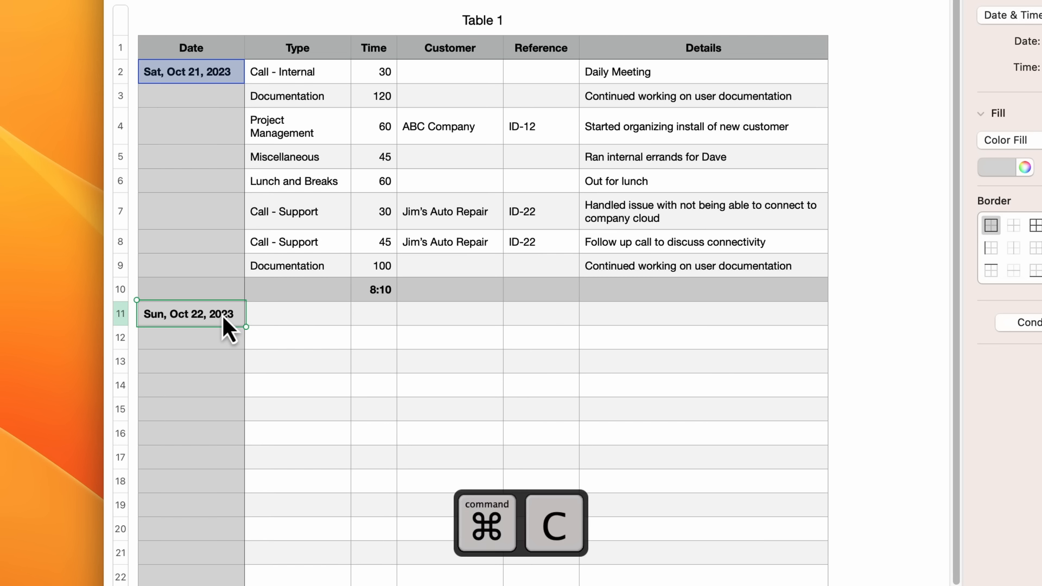
click(202, 515)
key(super+v)
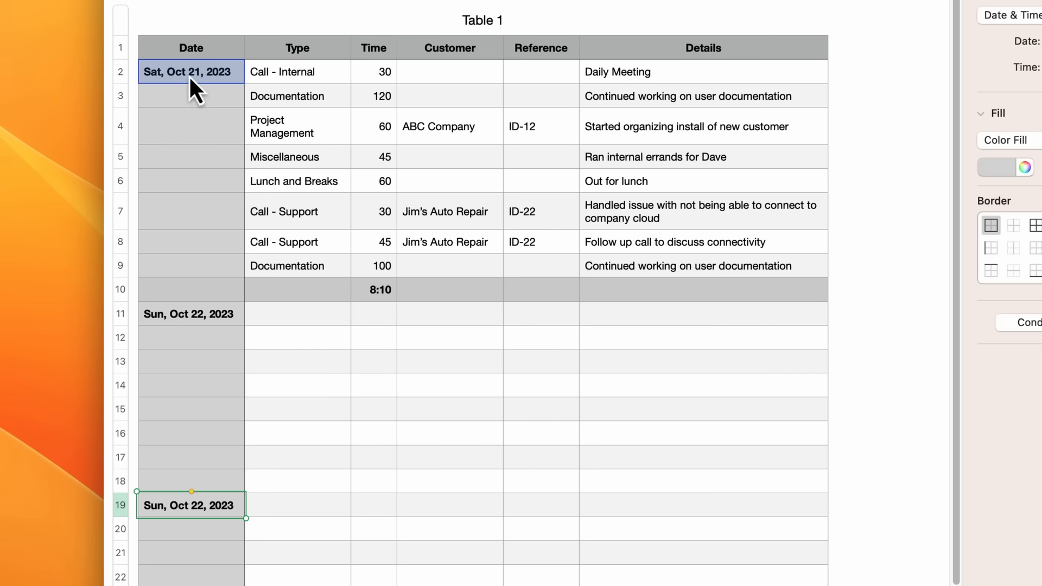
double_click(216, 510)
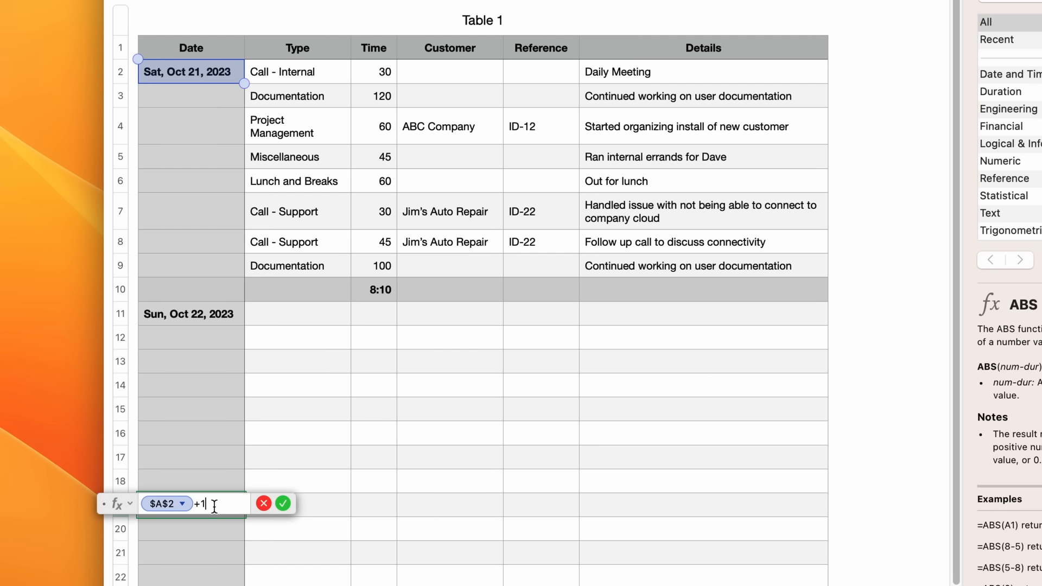
key(BackSpace)
text(2)
key(Return)
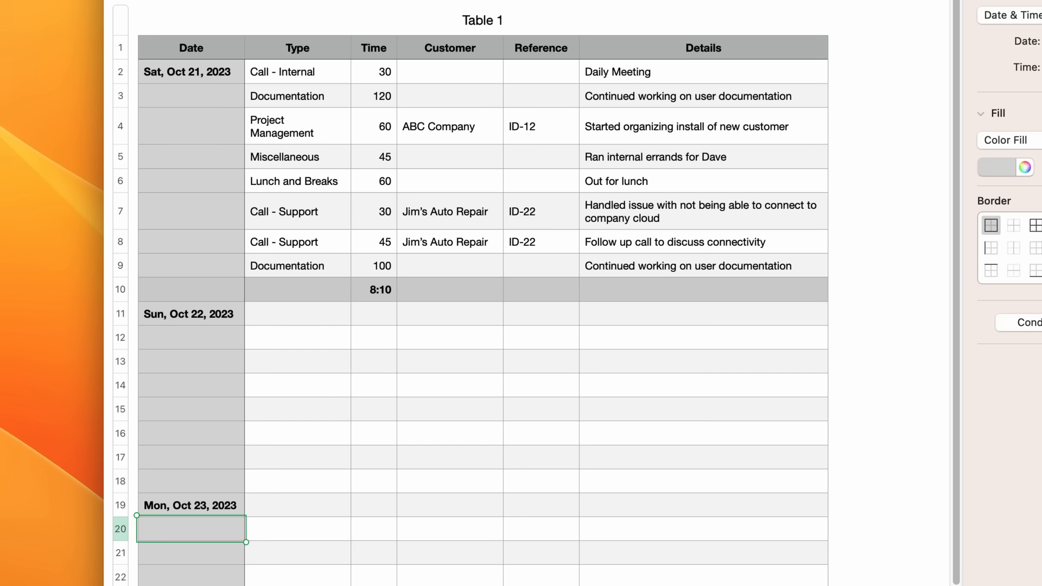
- Clear the date formula from cell A19
click(210, 502)
key(BackSpace)
key(BackSpace)
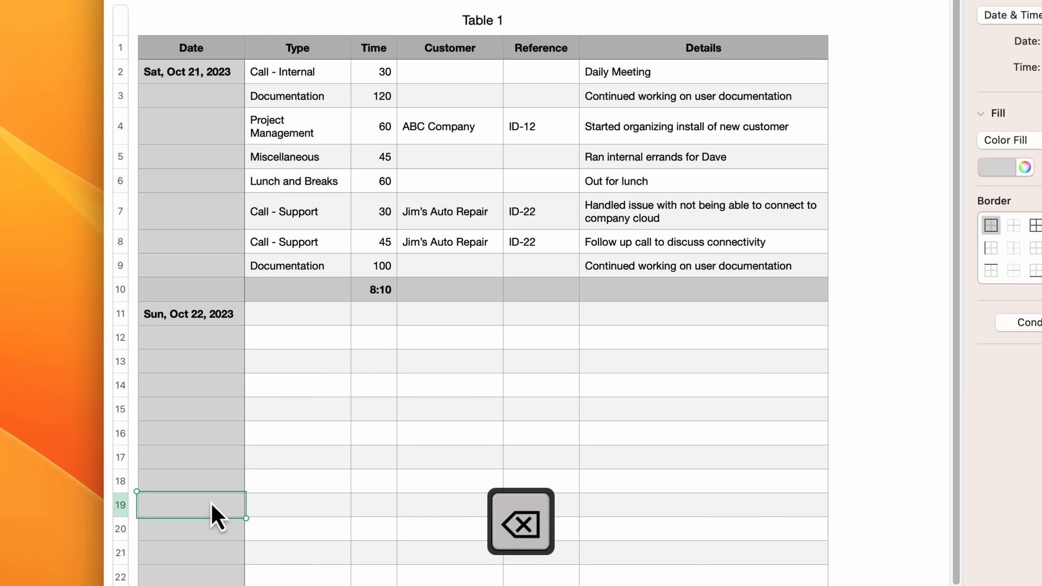
- Copy the daily total row, A10 through the Details column, and paste it into row 16 starting at A16
click(185, 294)
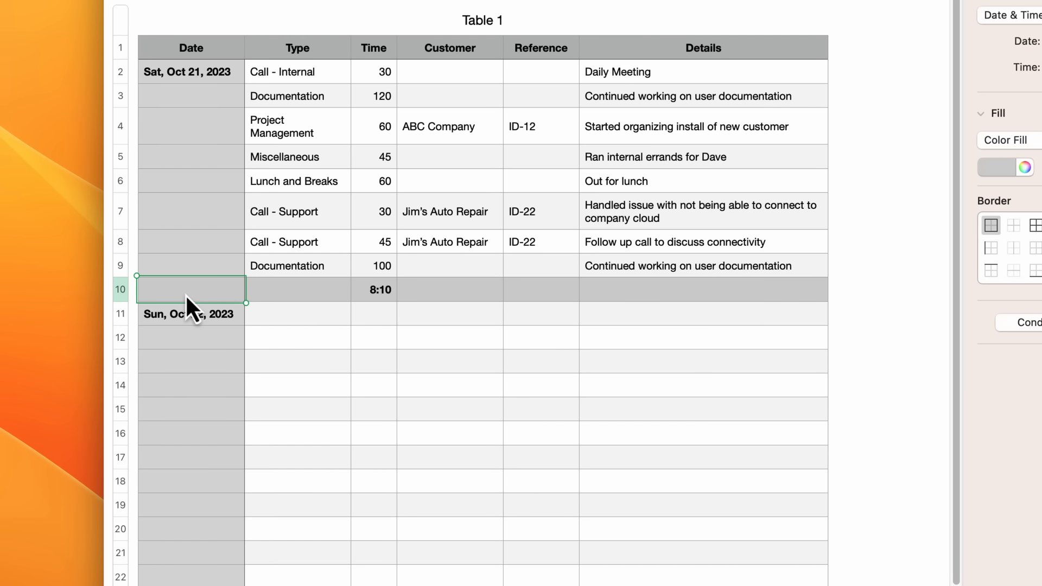
shift+click(737, 295)
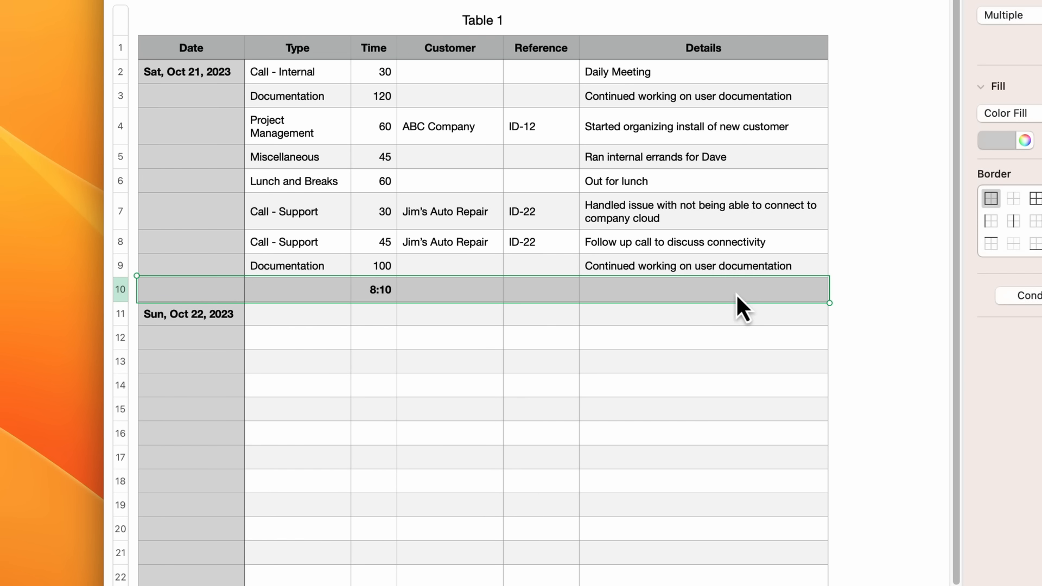
key(super+c)
click(185, 454)
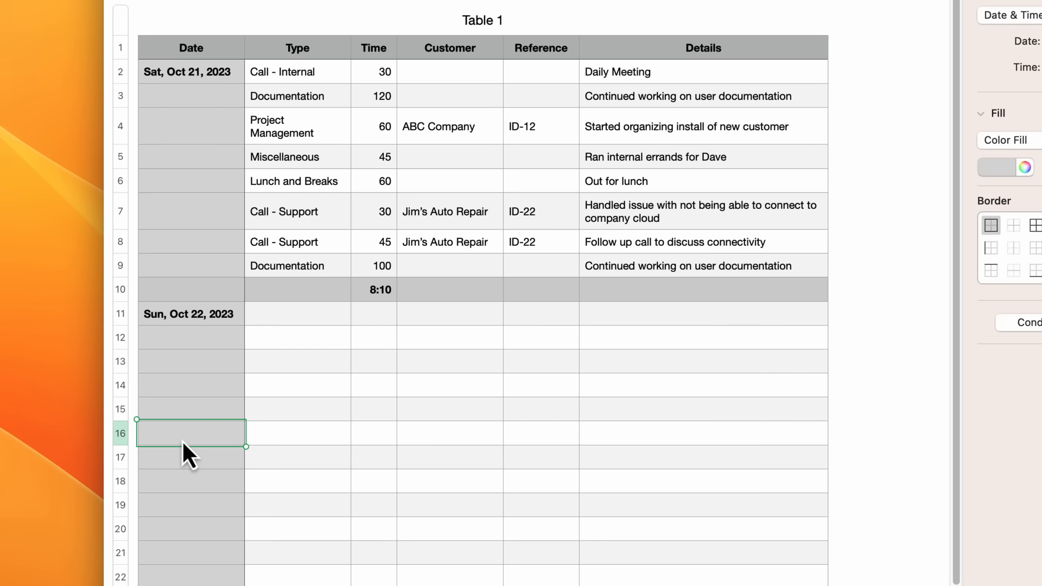
key(super+v)
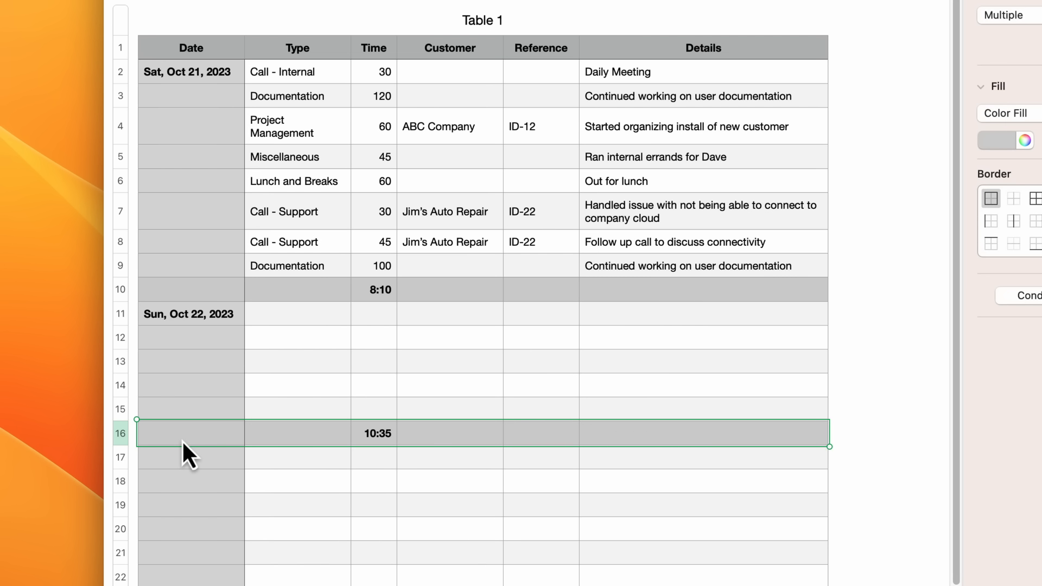
- Change the SUM formula in C16 to total only the second day's times, C11:C15
click(378, 438)
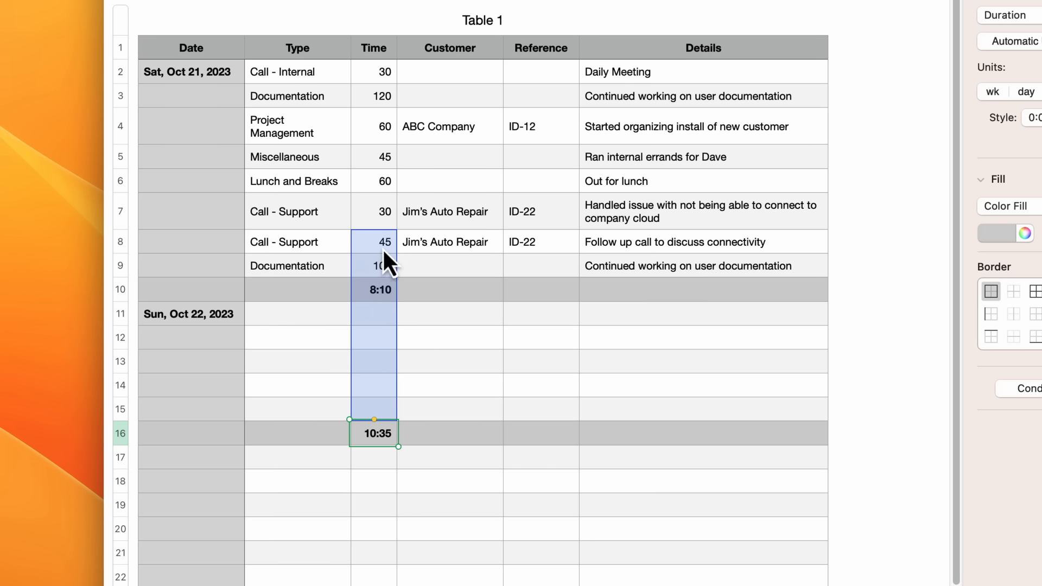
double_click(383, 436)
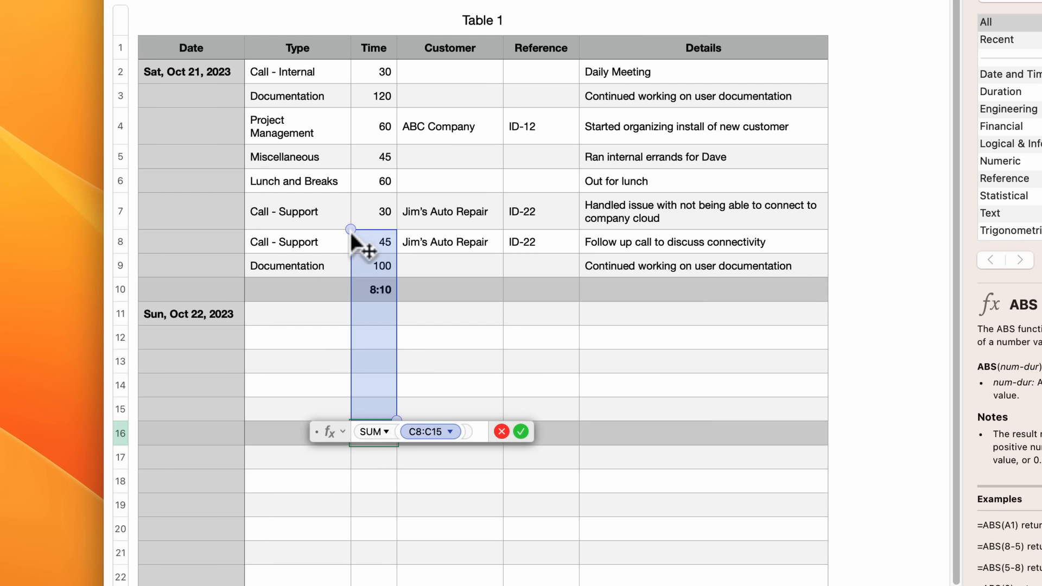
drag(350, 231, 351, 302)
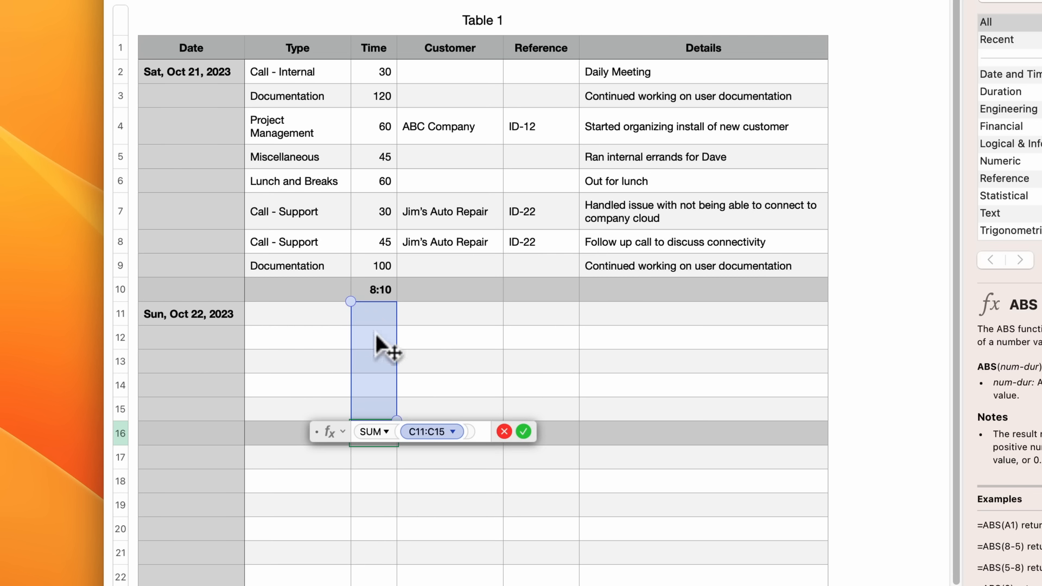
click(524, 432)
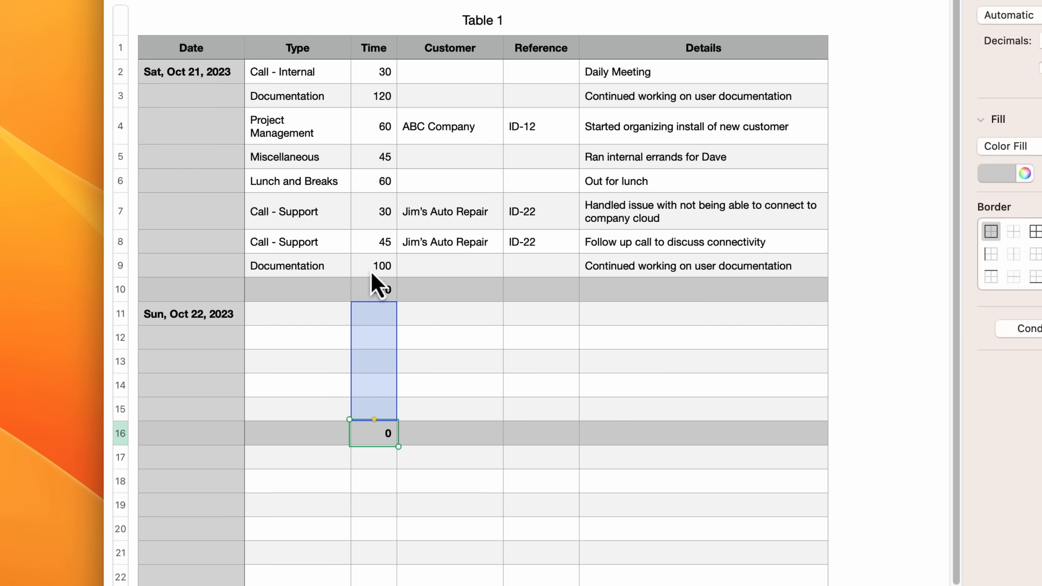
click(381, 410)
click(390, 392)
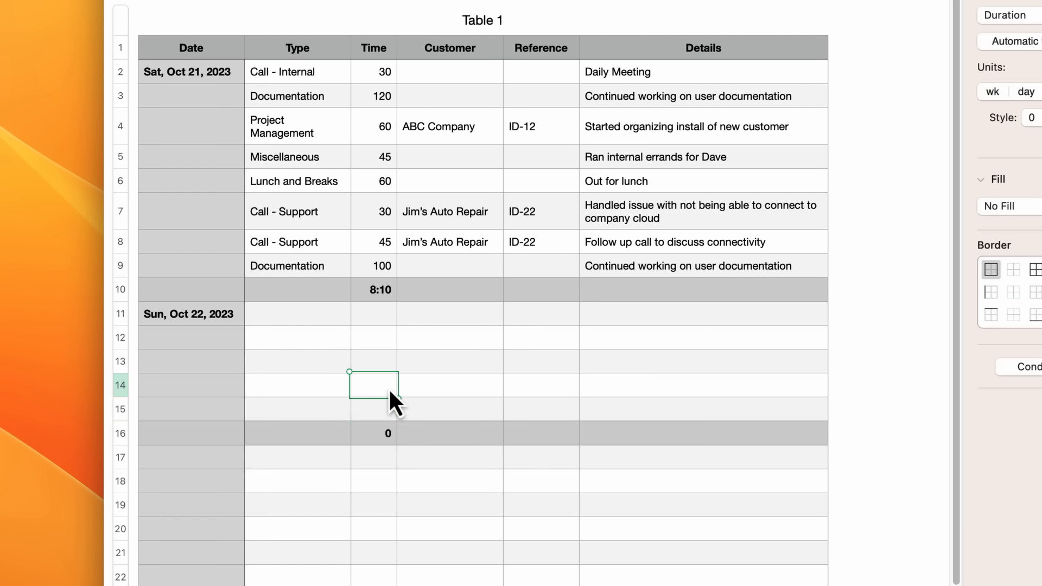